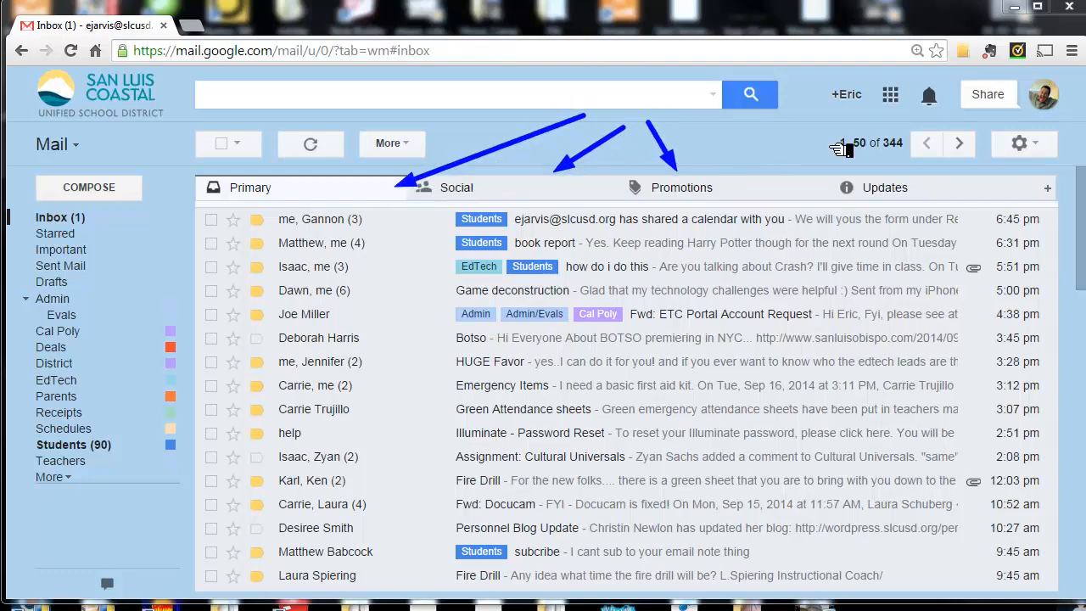
# - Review the messages filed under the Updates category of the inbox
pyautogui.click(891, 190)
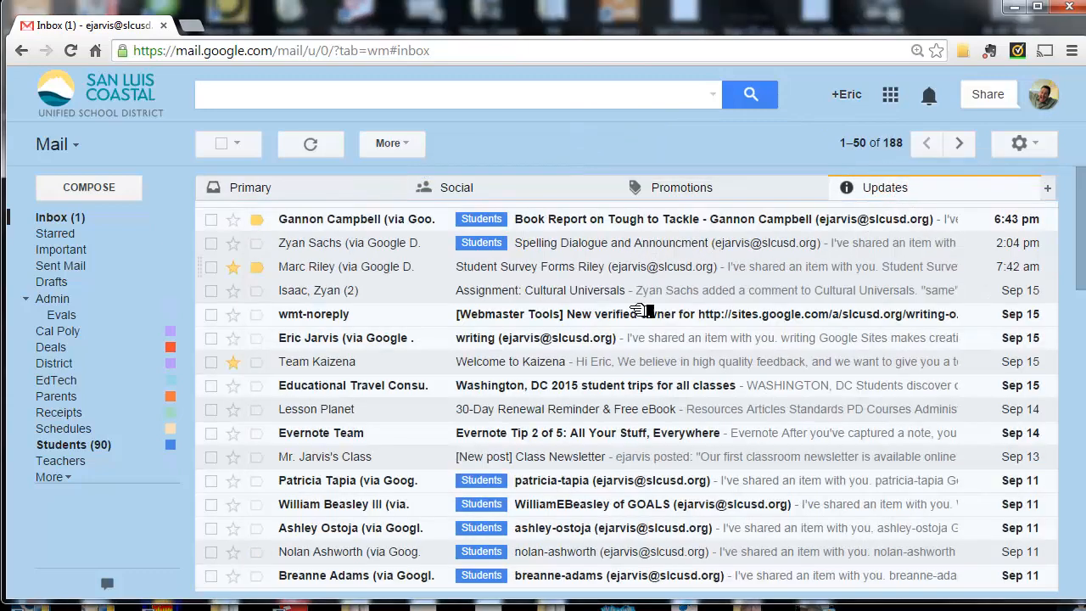
pyautogui.scroll(-3, 650, 308)
pyautogui.scroll(-1, 642, 337)
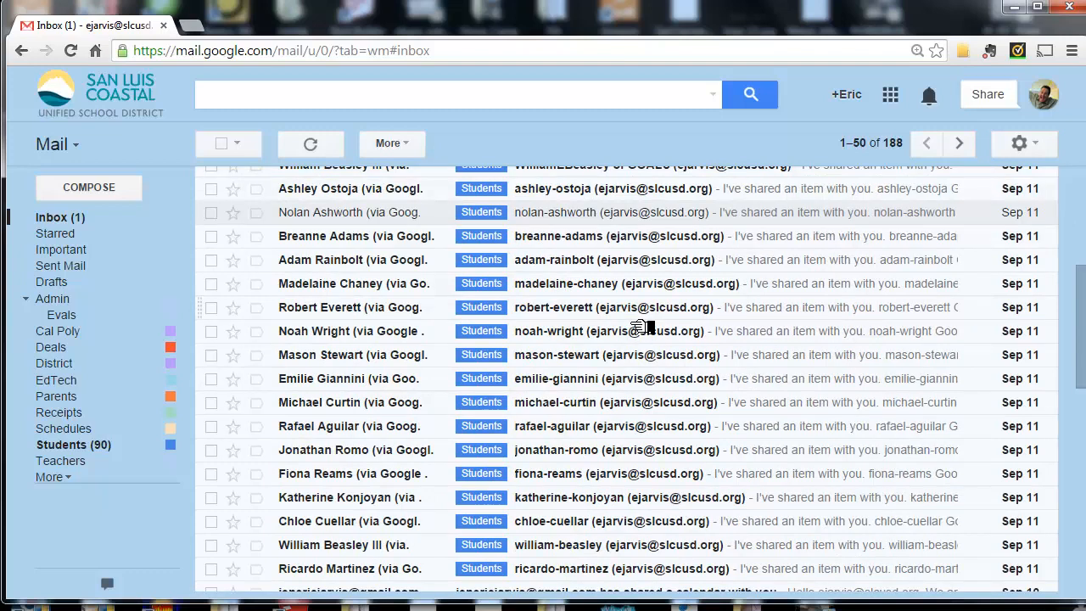
pyautogui.scroll(-1, 642, 327)
pyautogui.scroll(2, 648, 321)
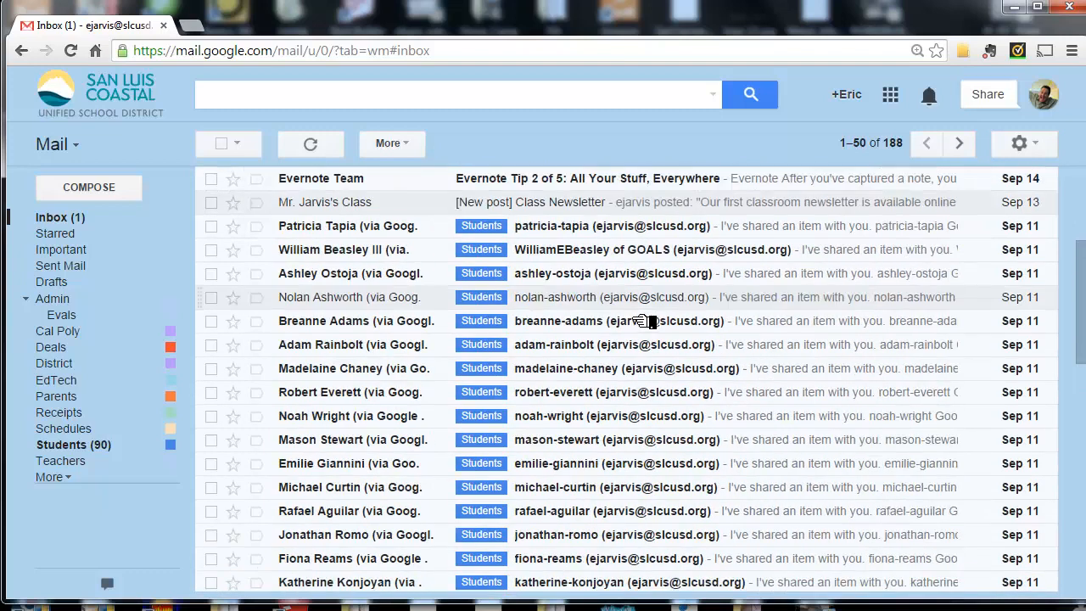
pyautogui.scroll(2, 642, 311)
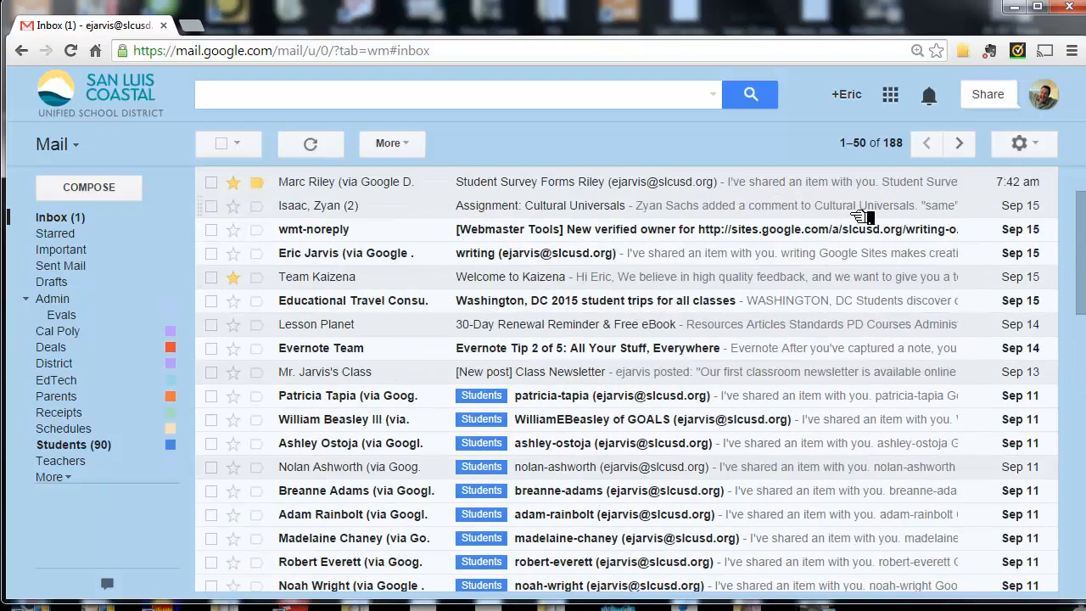
pyautogui.scroll(1, 697, 273)
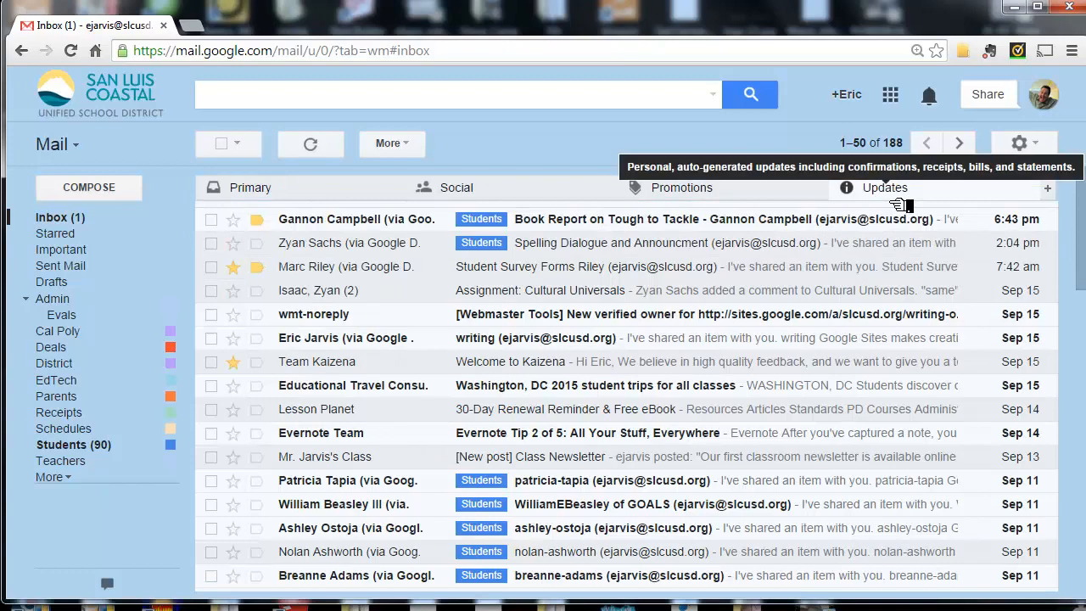
# - Look through the messages in the Primary, Social and Promotions categories of the inbox
pyautogui.click(293, 185)
pyautogui.click(447, 193)
pyautogui.click(726, 198)
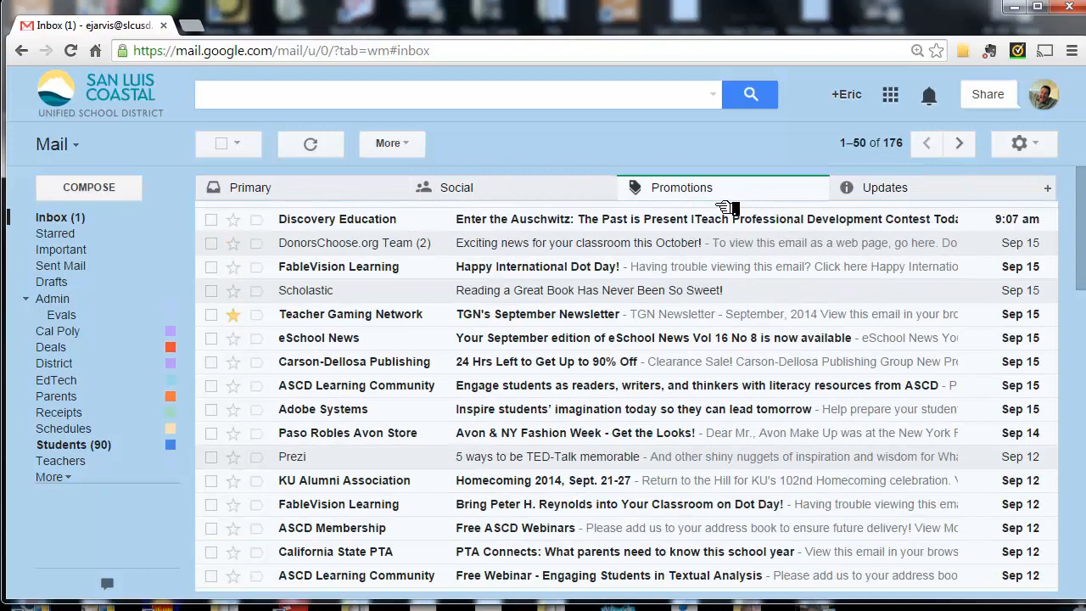
pyautogui.click(509, 204)
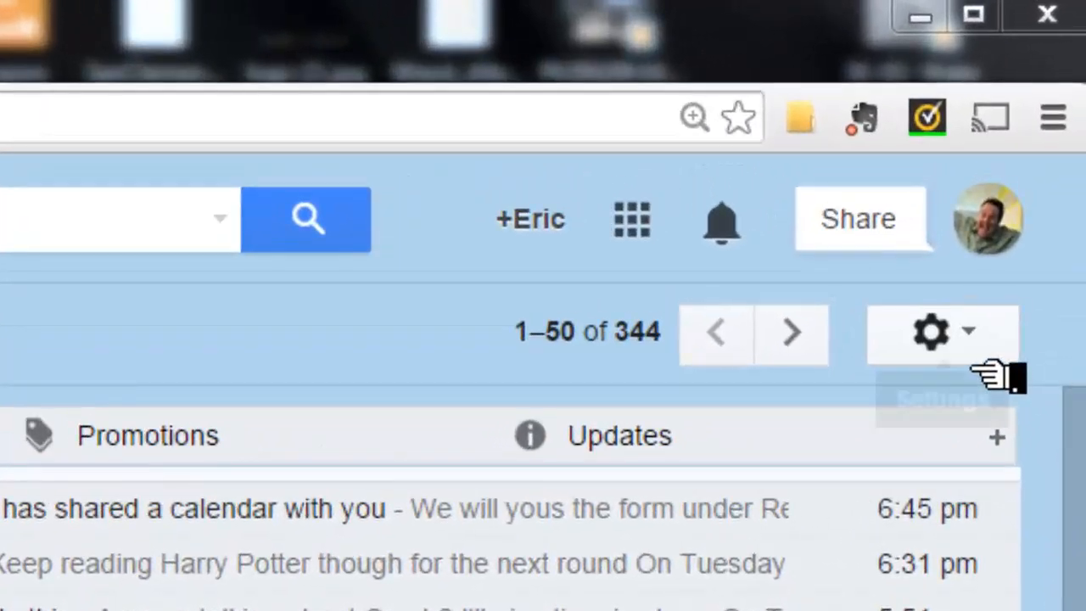
# - Configure the inbox to disable the Updates, Promotions and Social categories, and save the configuration
pyautogui.click(984, 363)
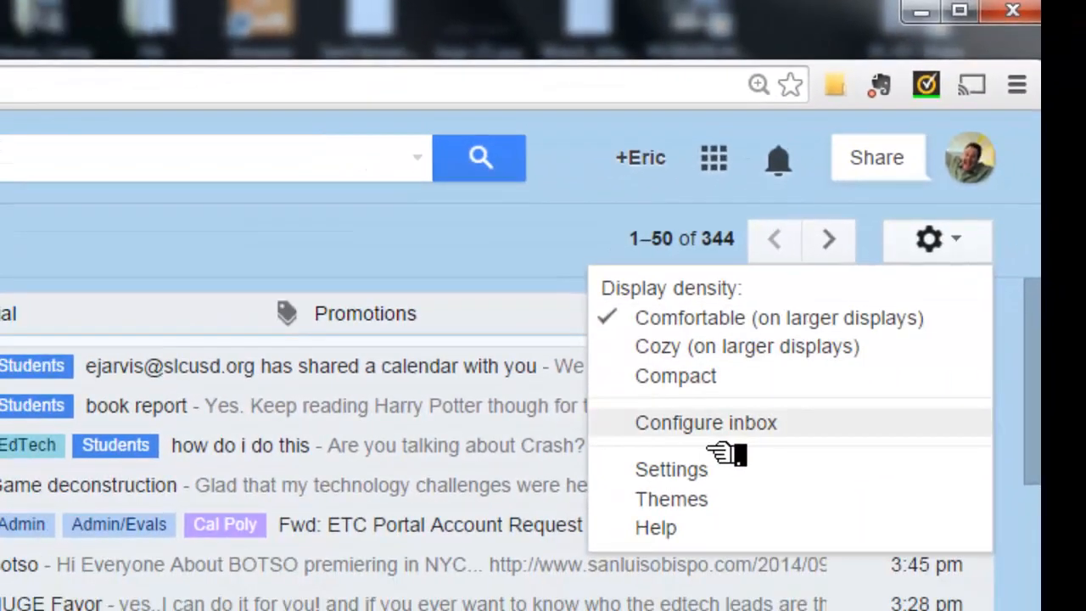
pyautogui.click(750, 422)
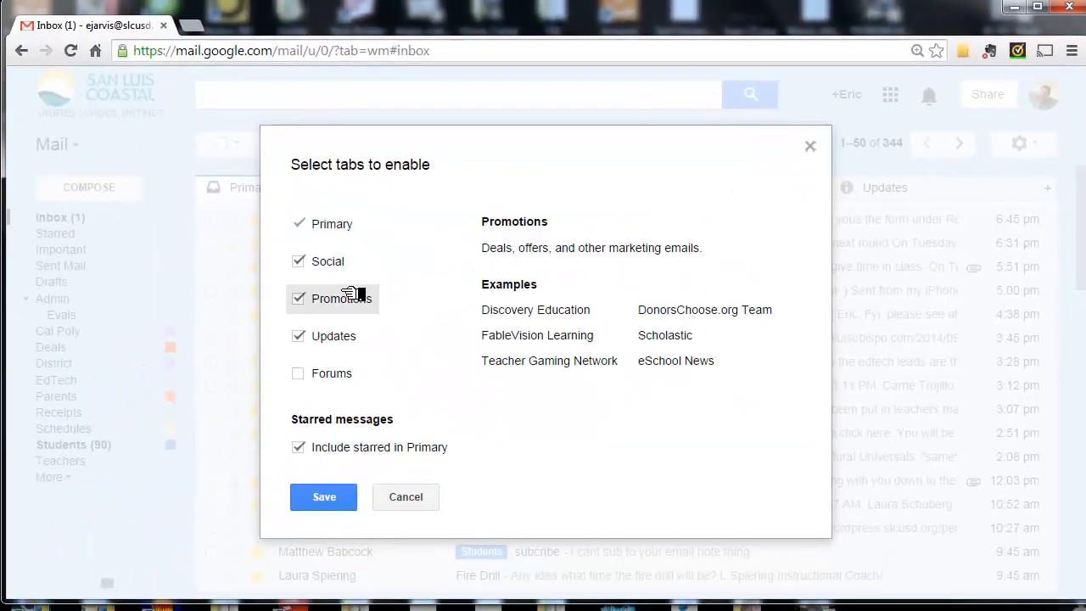
pyautogui.click(315, 333)
pyautogui.click(315, 295)
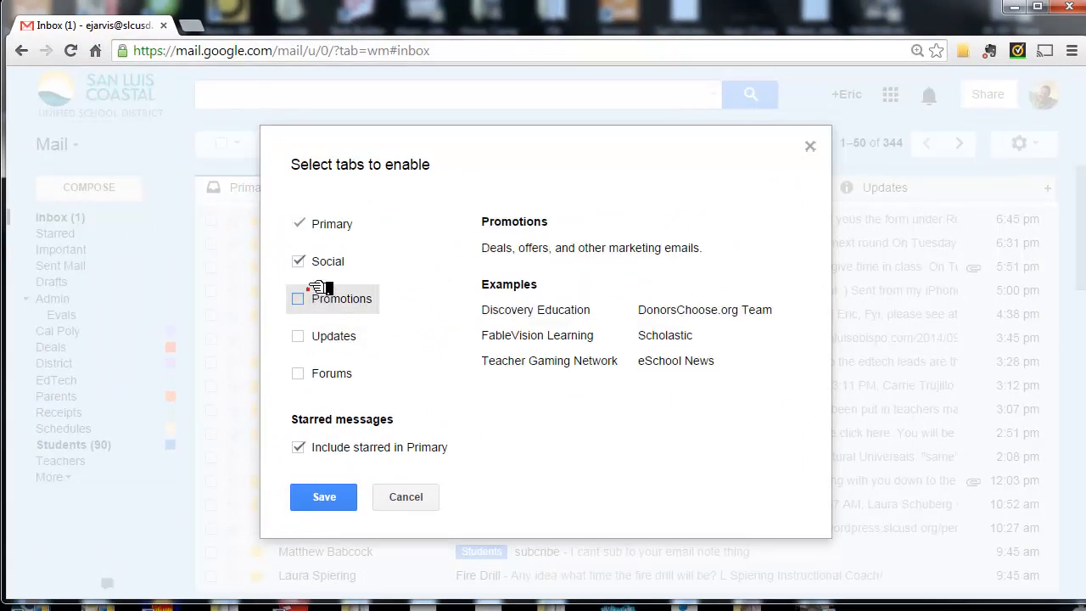
pyautogui.click(320, 263)
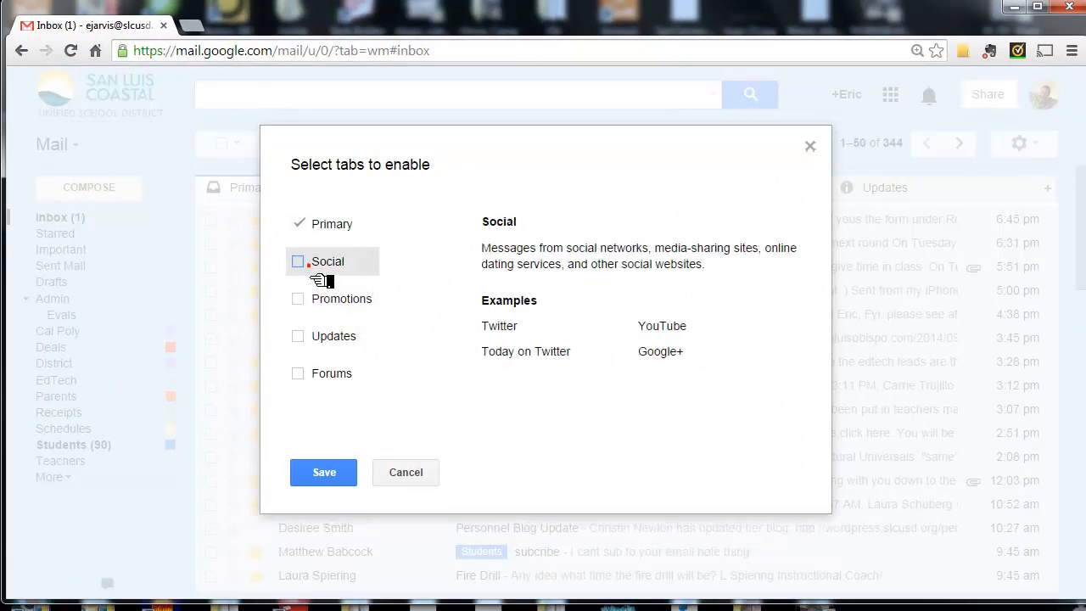
pyautogui.click(352, 480)
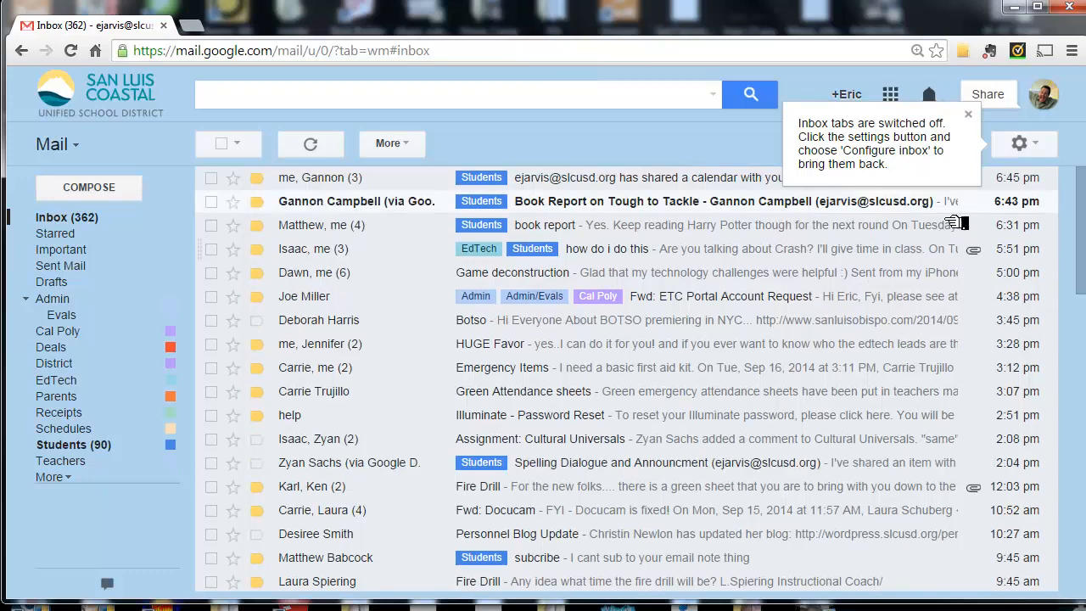
# - Re-enable the Social, Promotions and Updates categories in the inbox configuration and save it
pyautogui.click(1023, 146)
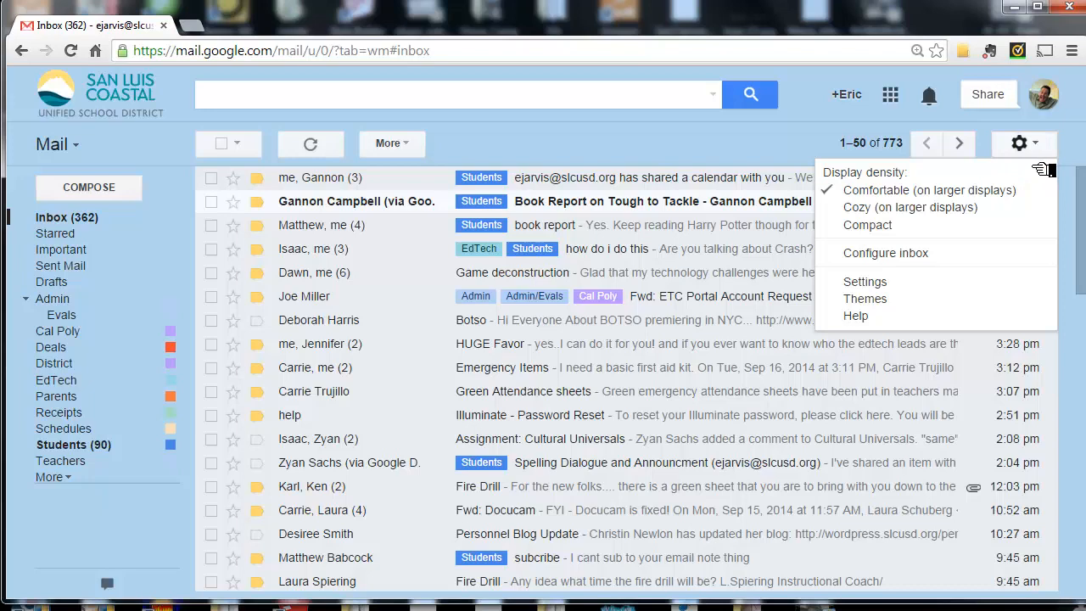
pyautogui.click(910, 264)
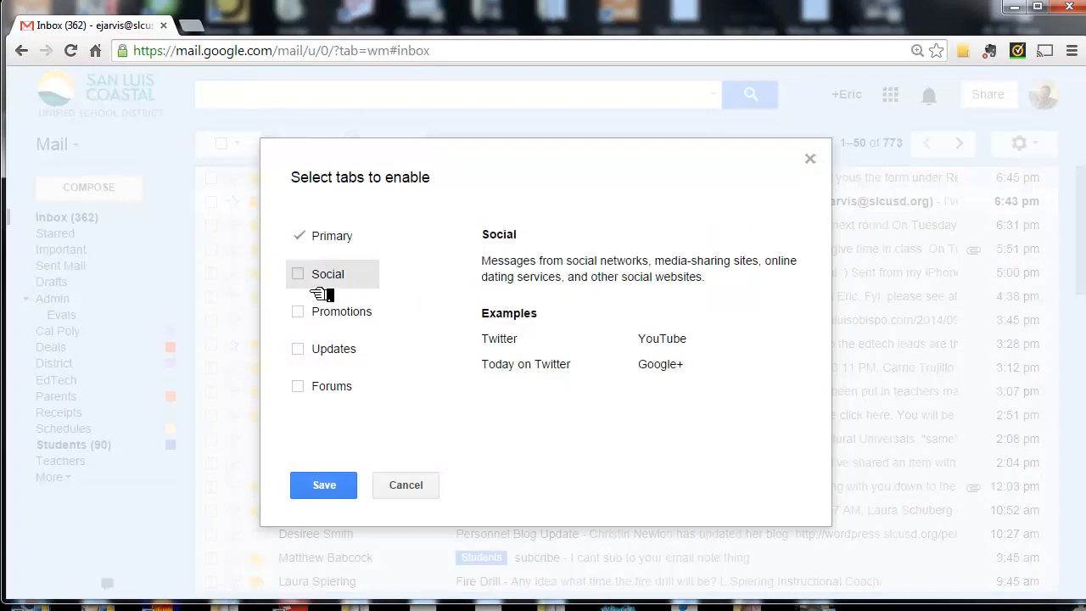
pyautogui.click(305, 276)
pyautogui.click(299, 349)
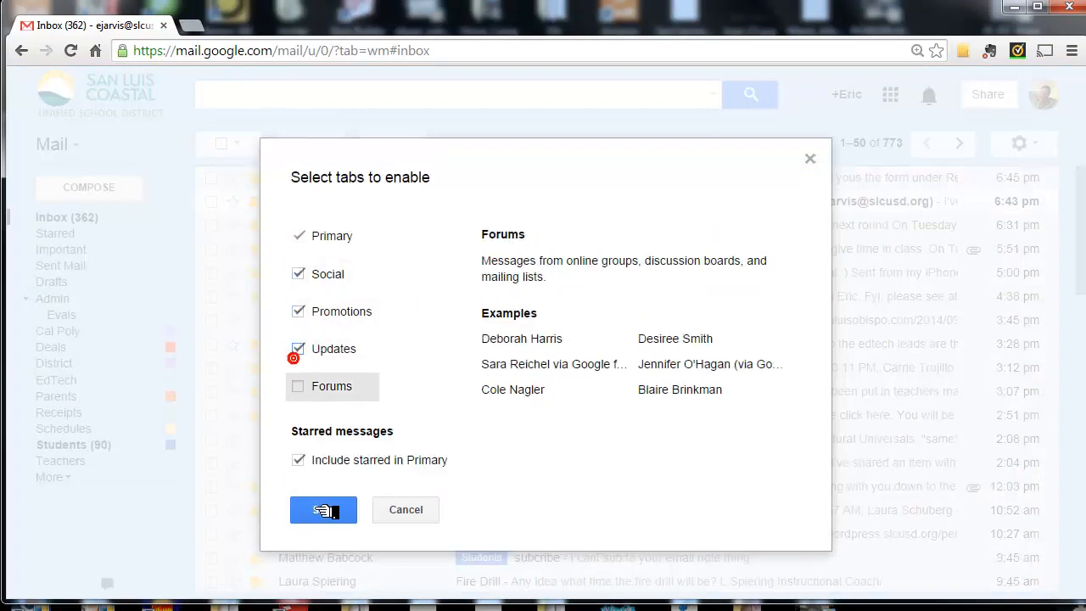
pyautogui.click(324, 510)
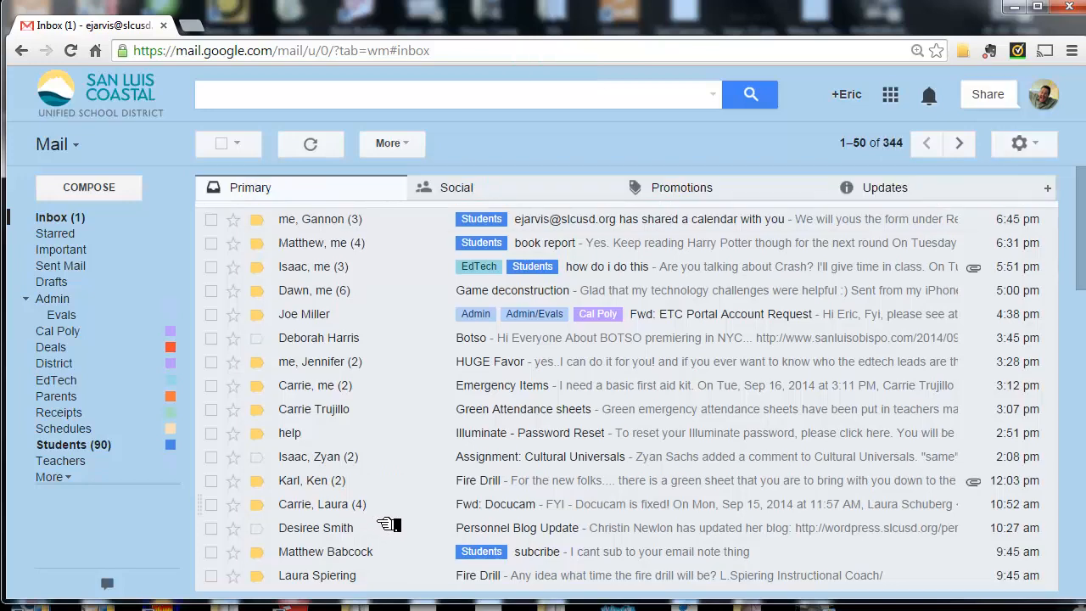
# - Check the messages in the Updates category and return to the Primary messages
pyautogui.click(946, 203)
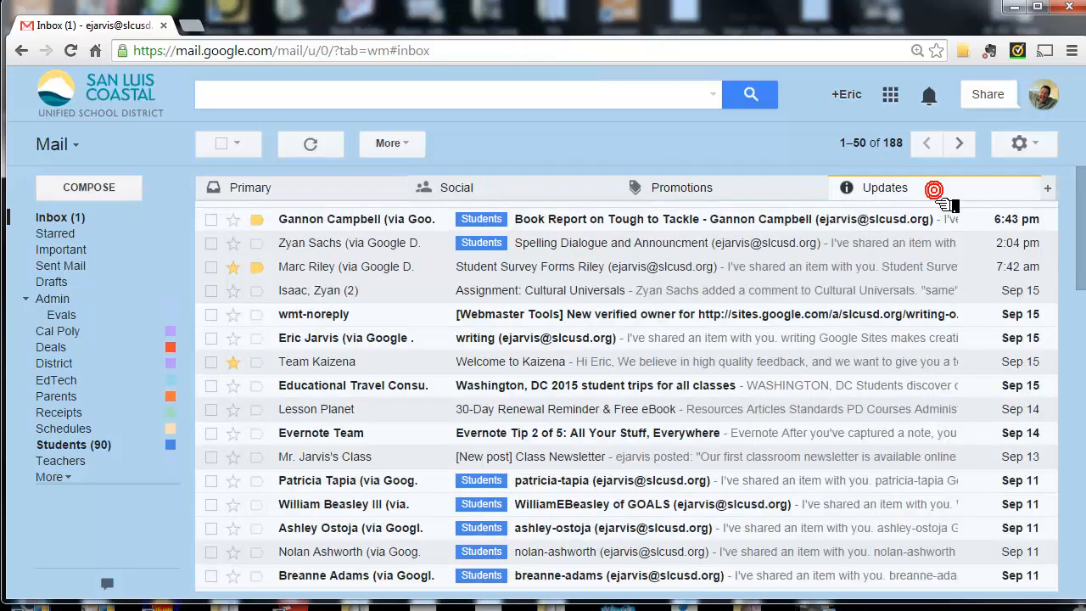
pyautogui.click(333, 200)
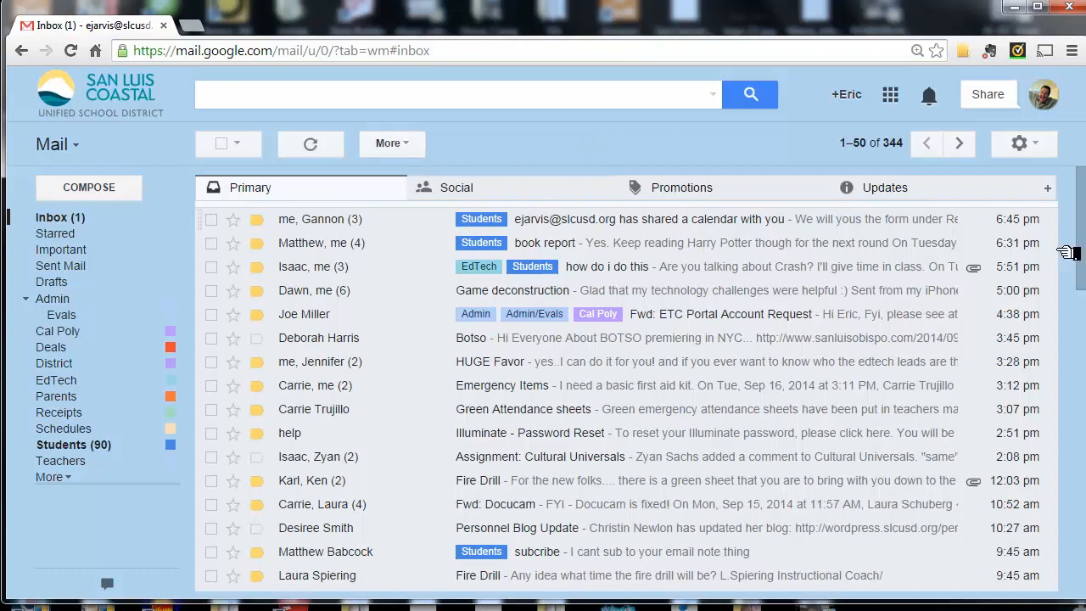
pyautogui.moveTo(604, 123); pyautogui.dragTo(501, 210)
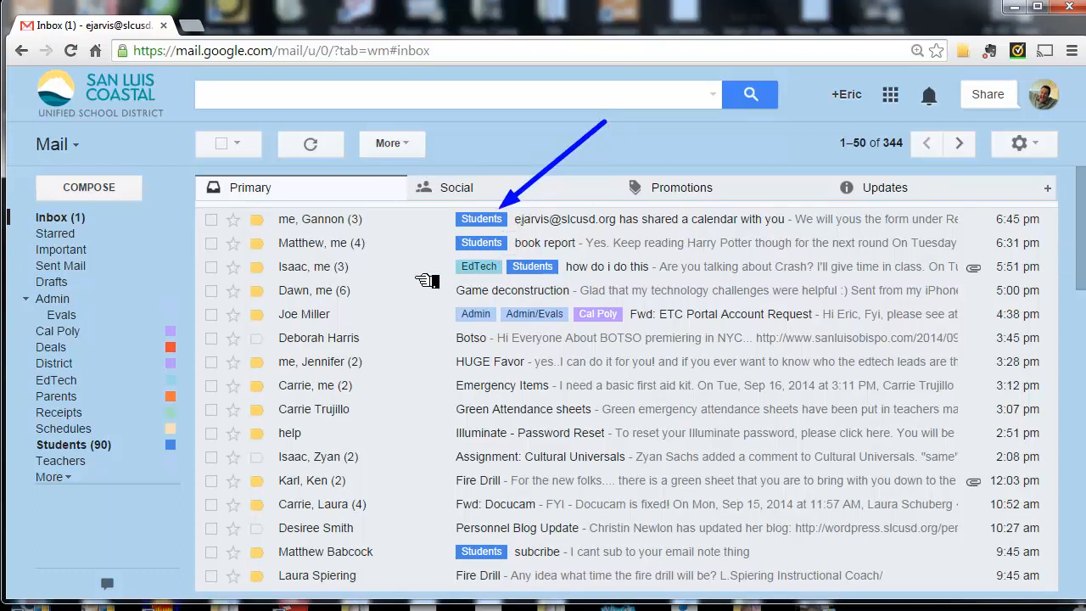
pyautogui.press('Escape')
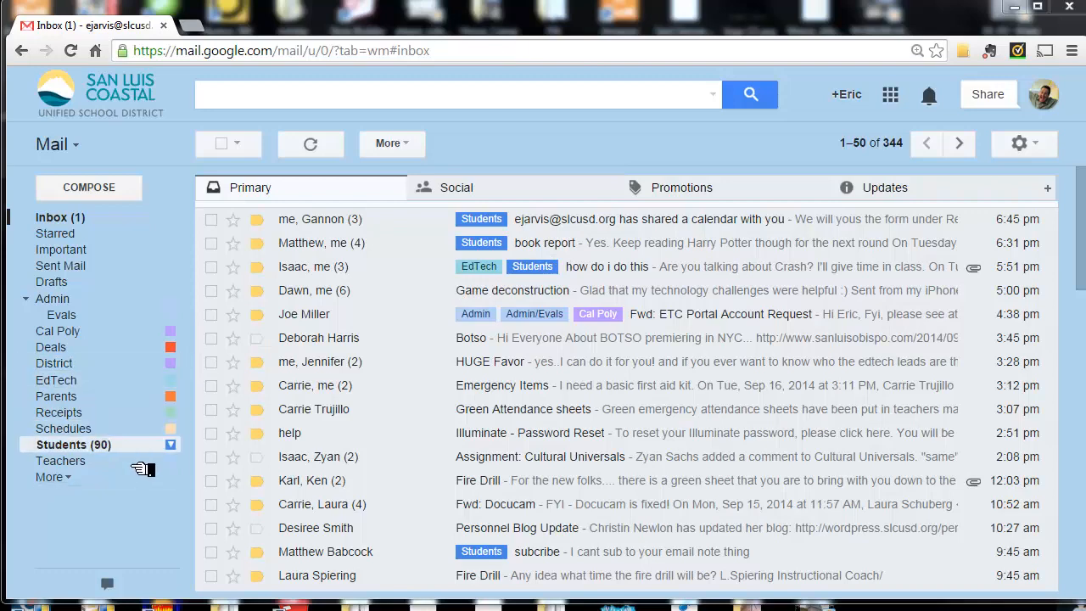
# - View the color choices available for the Students label and close them without changing the color
pyautogui.click(170, 444)
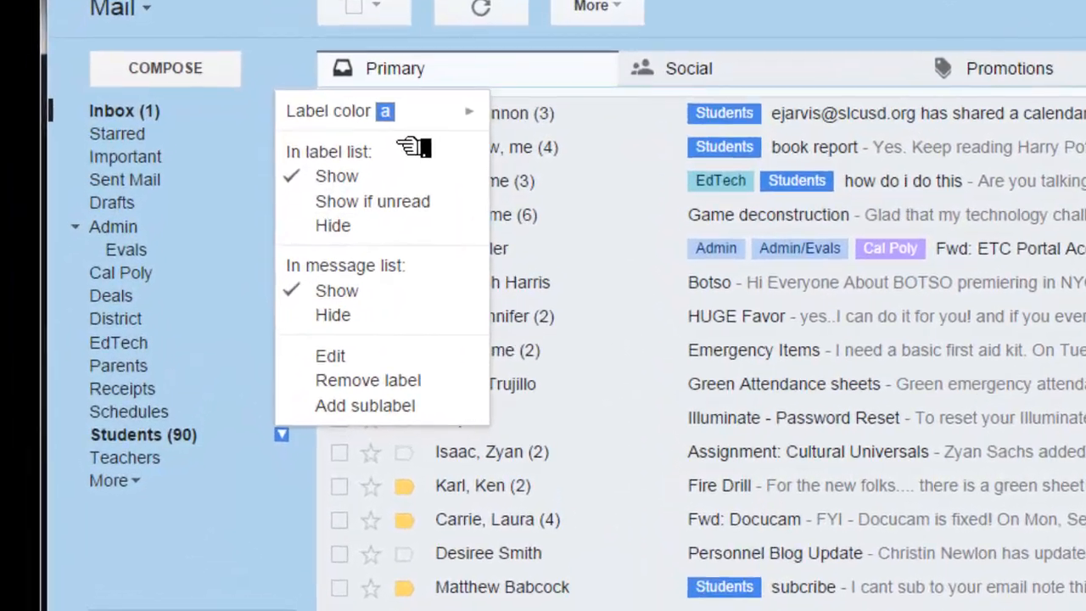
pyautogui.moveTo(278, 222)
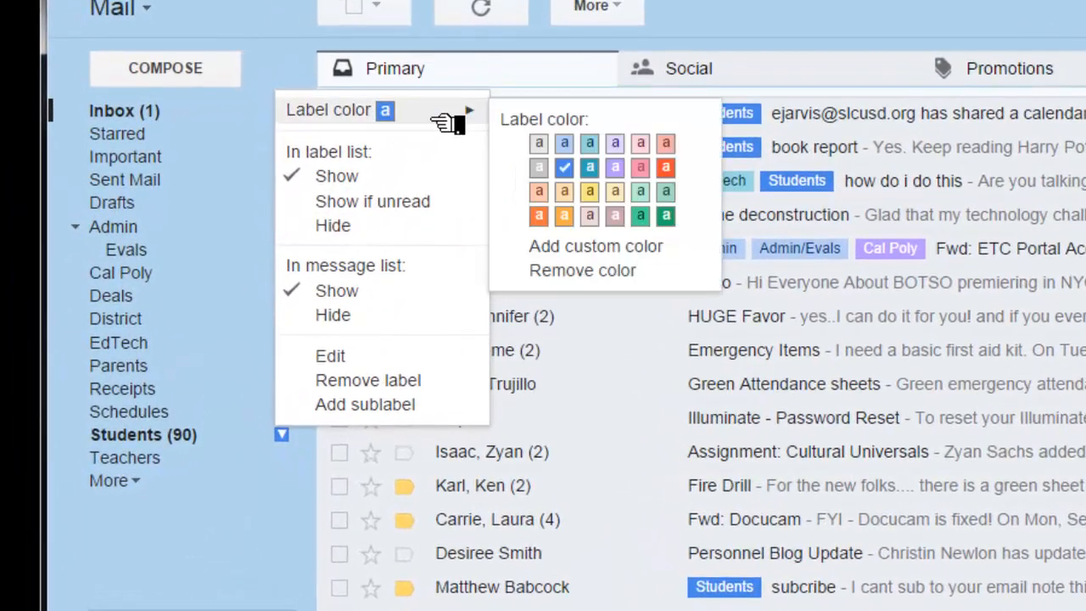
pyautogui.click(751, 19)
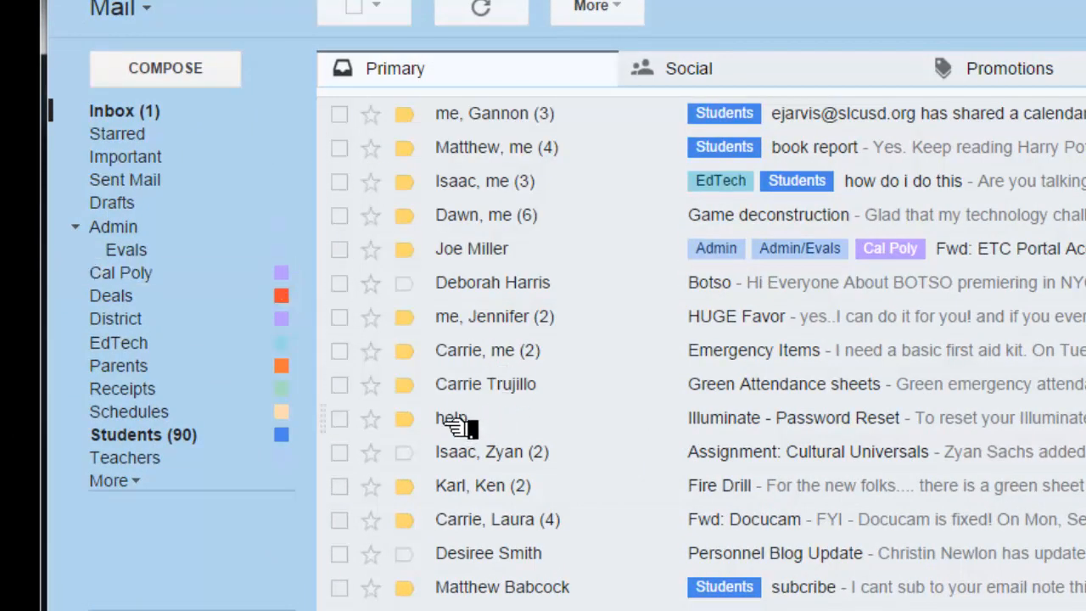
# - Apply the EdTech and District labels to the "Emergency Items" conversation
pyautogui.click(340, 354)
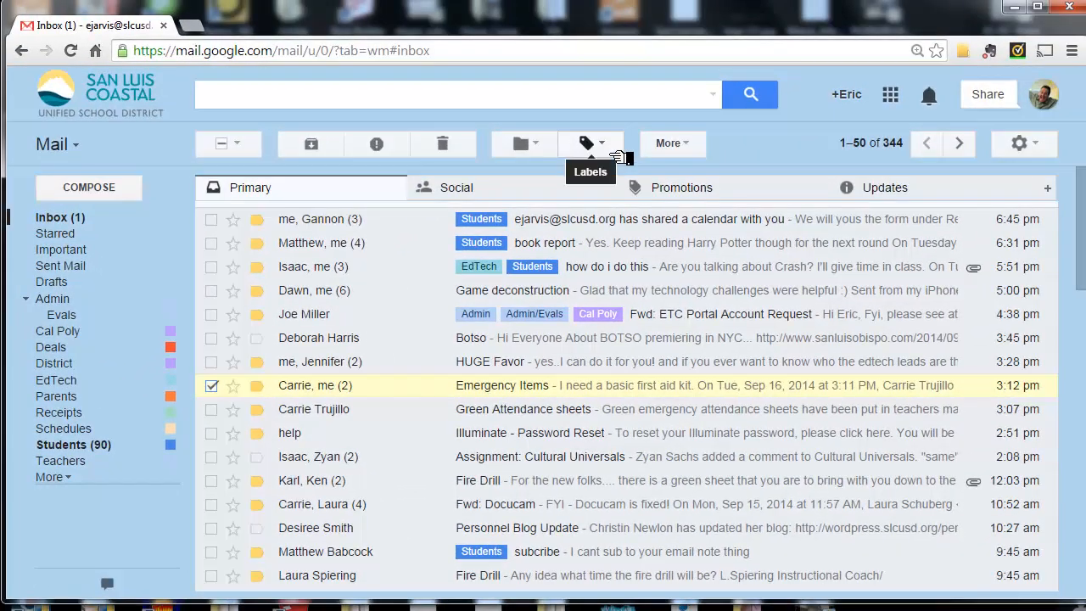
pyautogui.click(613, 153)
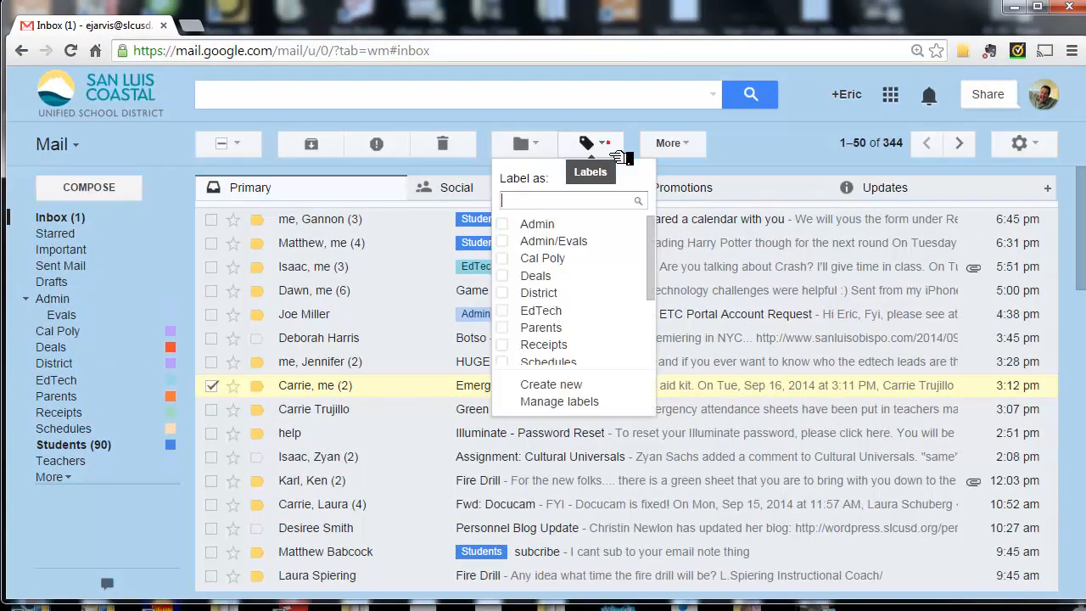
pyautogui.click(507, 311)
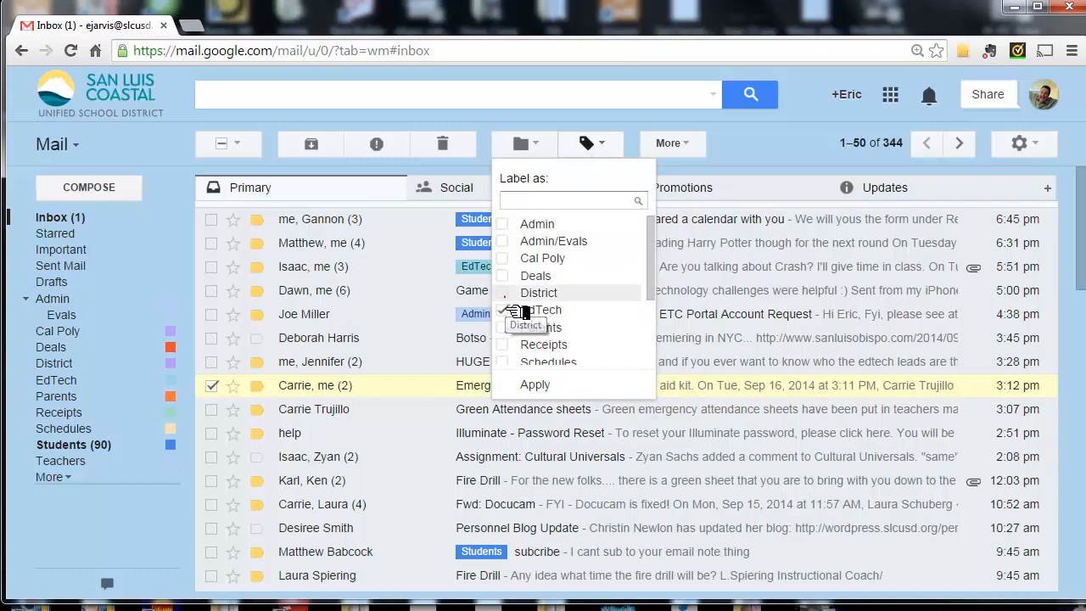
pyautogui.click(505, 295)
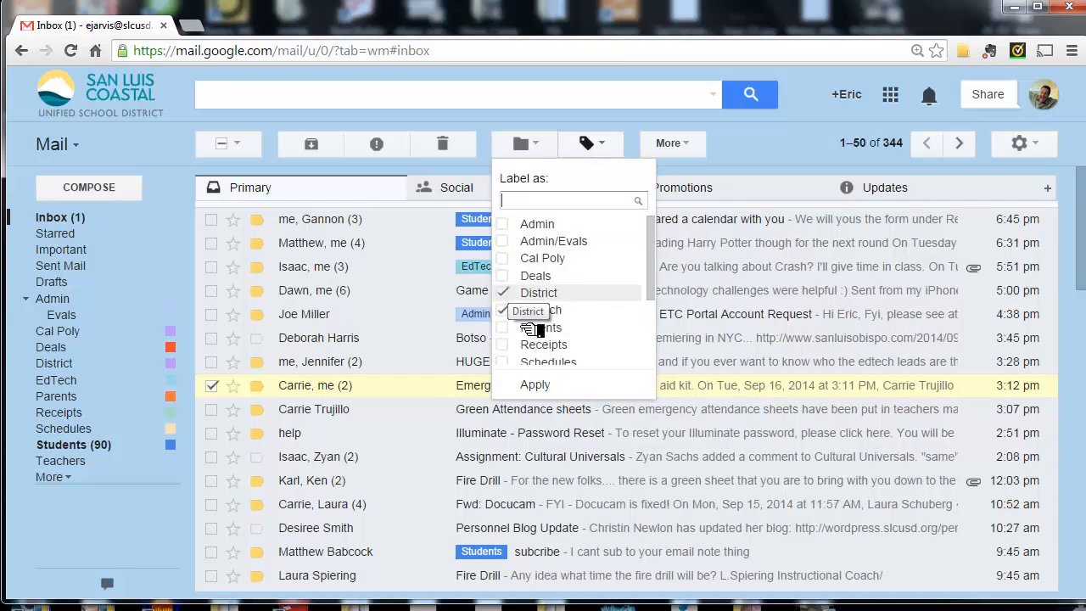
pyautogui.click(563, 390)
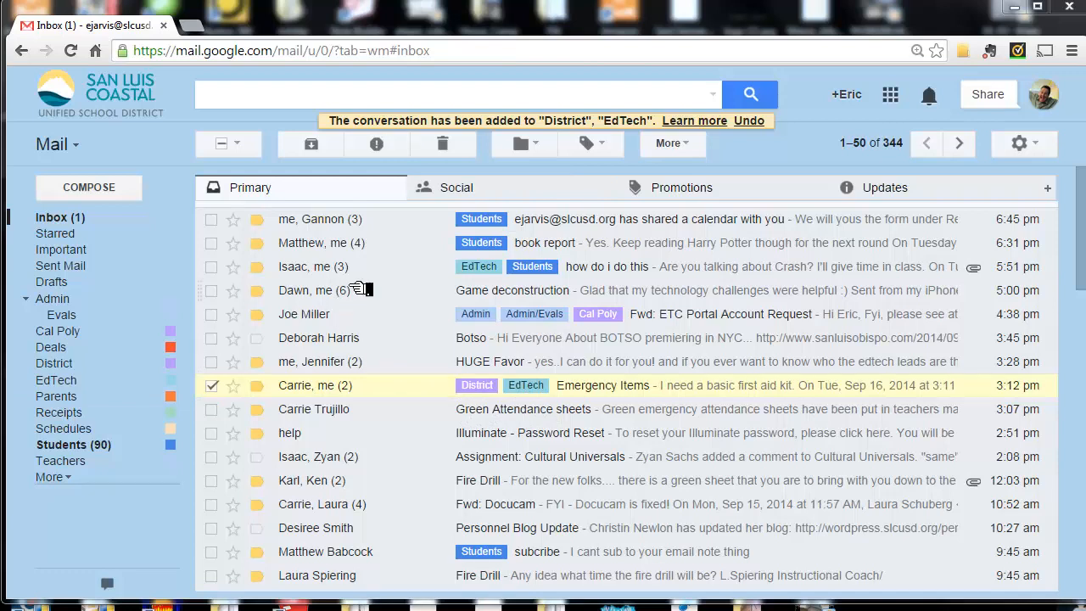
# - Move the "Emergency Items" conversation out of the inbox to the Admin label
pyautogui.click(544, 157)
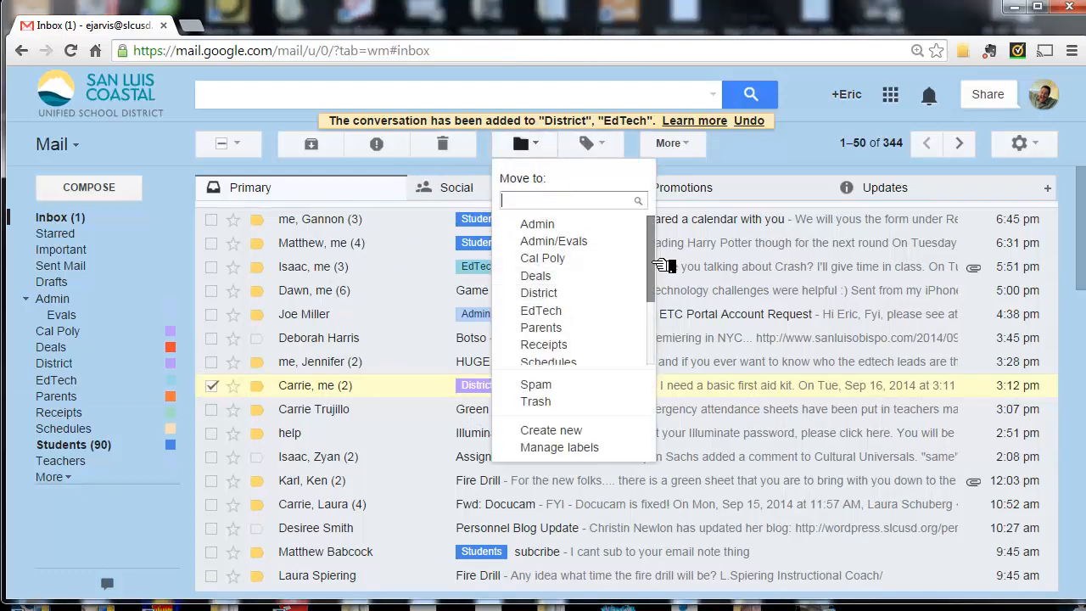
pyautogui.scroll(-1, 660, 284)
pyautogui.moveTo(660, 283); pyautogui.dragTo(674, 243)
pyautogui.moveTo(661, 268); pyautogui.dragTo(671, 247)
pyautogui.click(556, 224)
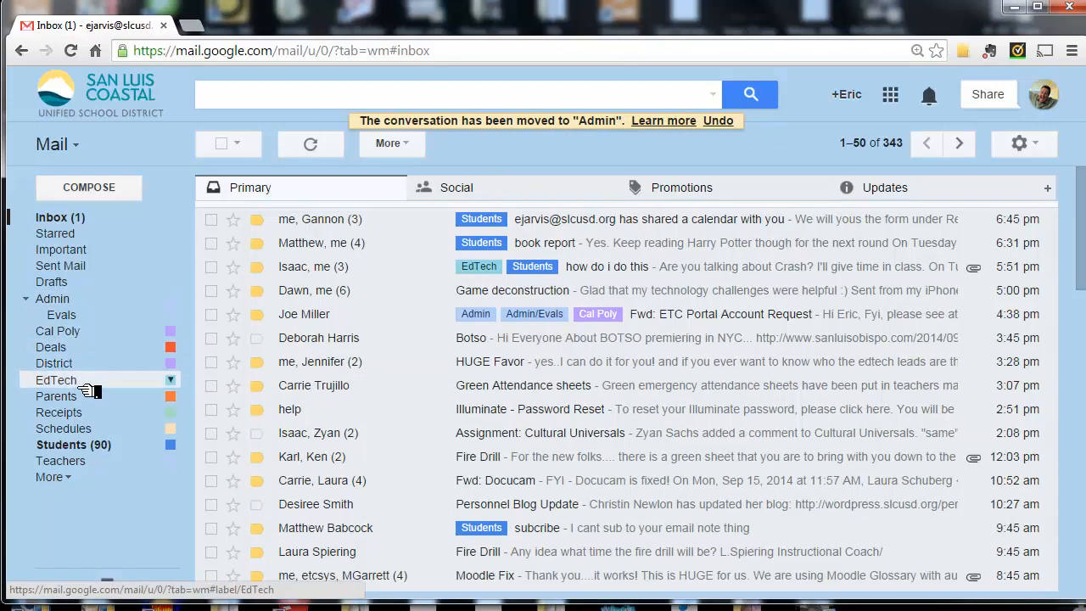
# - View the conversations filed under the Admin label and return to the inbox
pyautogui.click(66, 477)
pyautogui.click(73, 299)
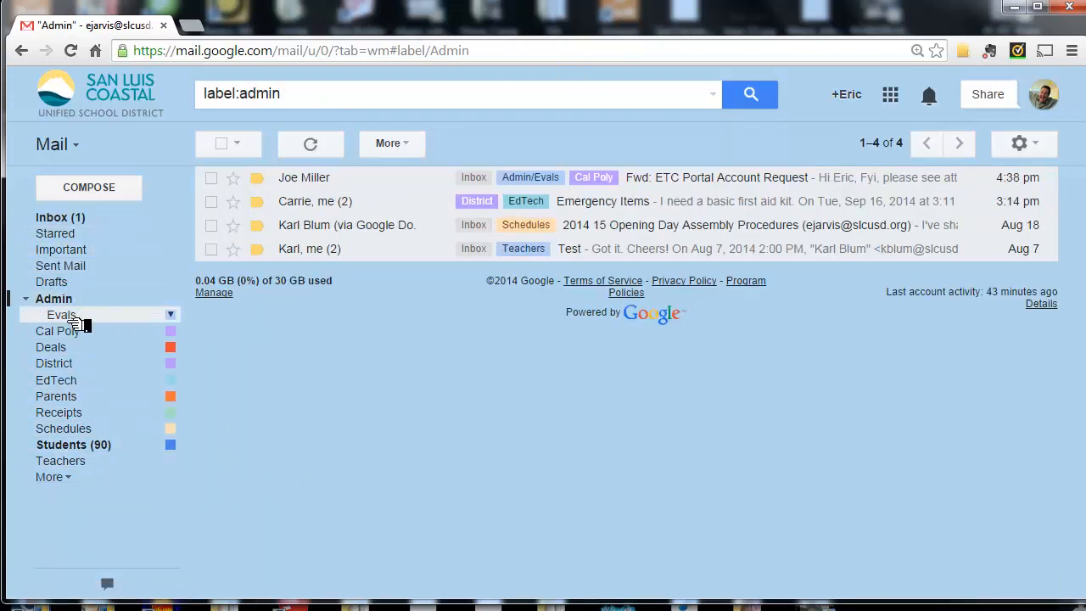
pyautogui.click(60, 220)
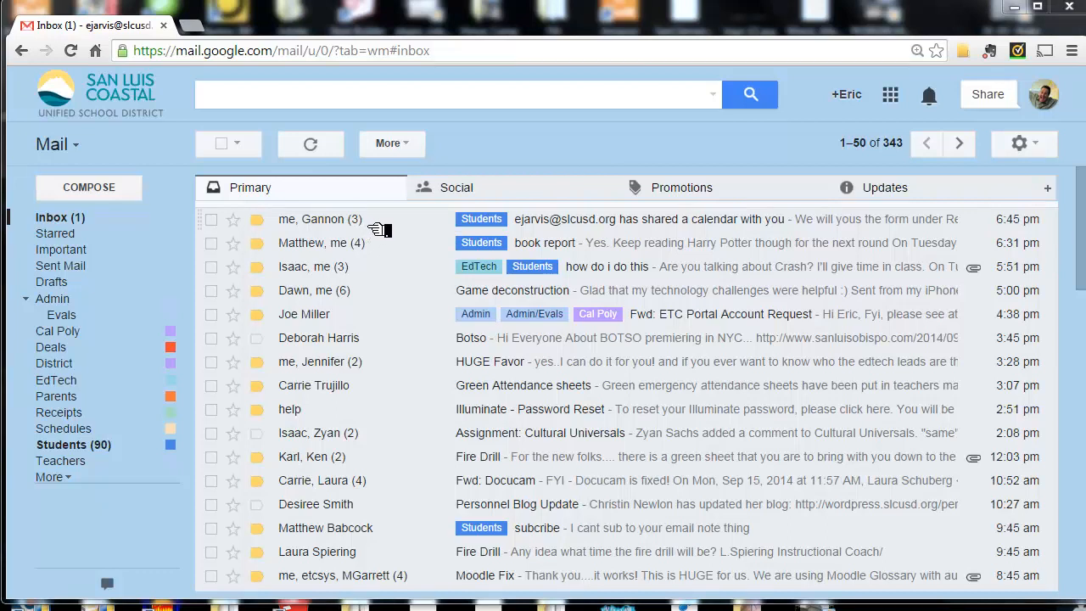
# - Open the "how do i do this" conversation, expand its first message and view the sender's contact details
pyautogui.click(357, 270)
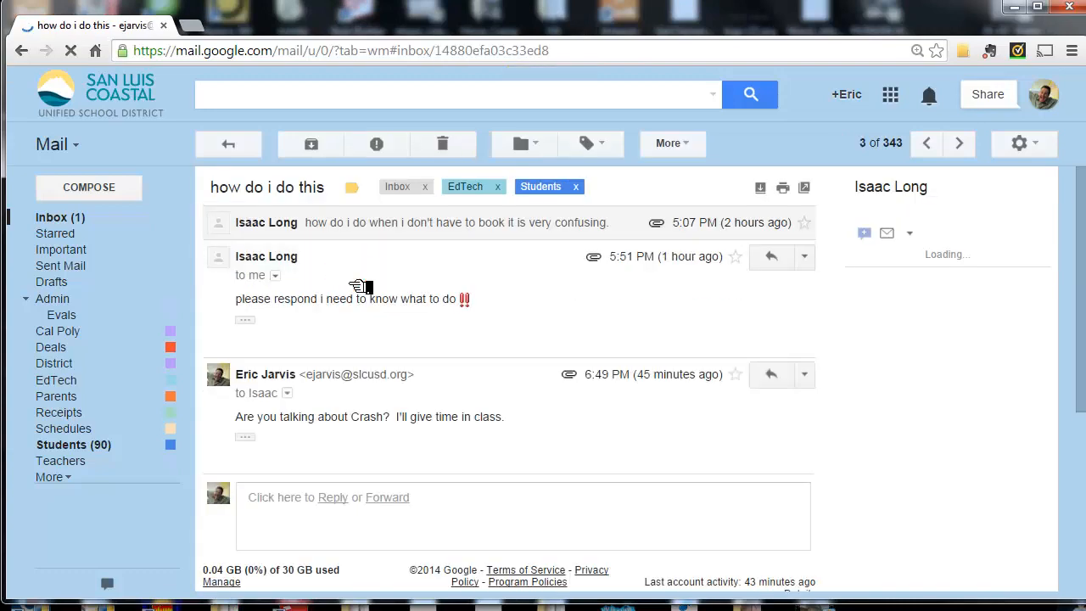
pyautogui.click(302, 233)
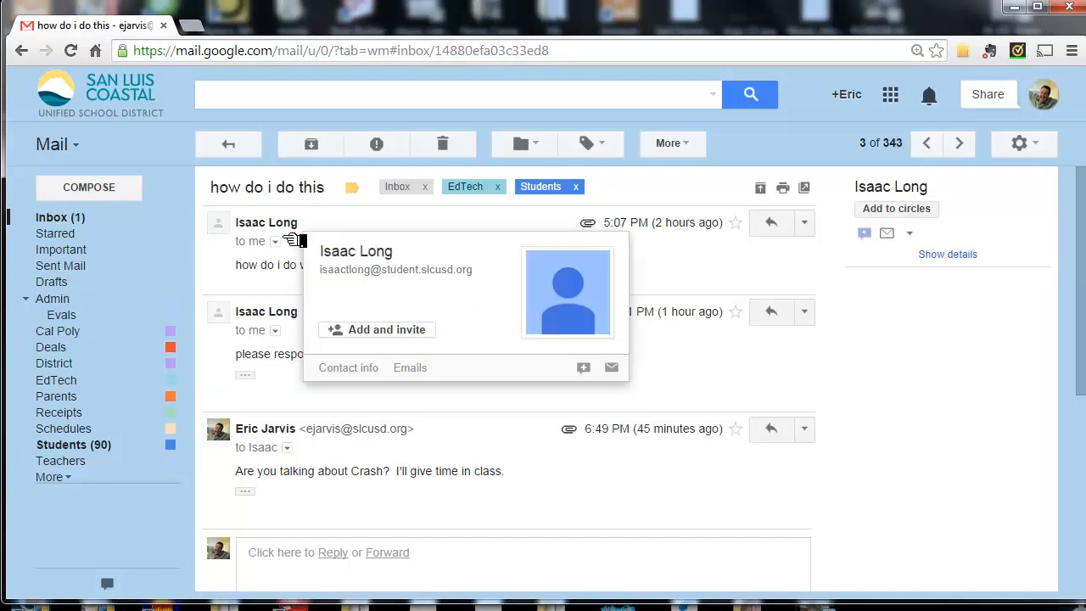
pyautogui.click(294, 226)
pyautogui.click(293, 237)
pyautogui.moveTo(279, 231)
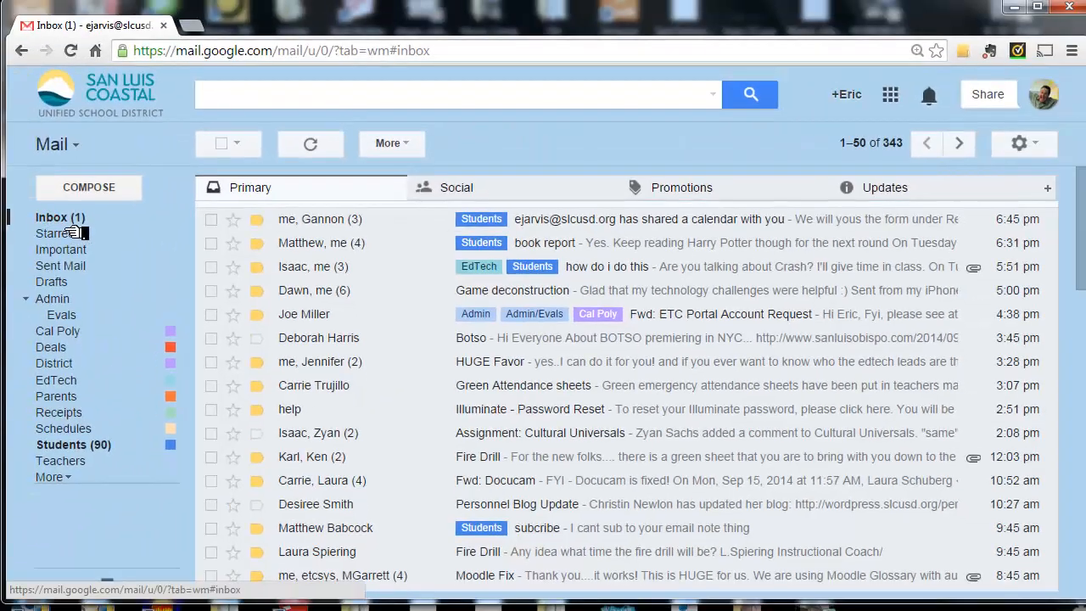
# - In the mail settings, start a new filter for messages from student.slcusd.org and continue to its actions
pyautogui.click(1042, 142)
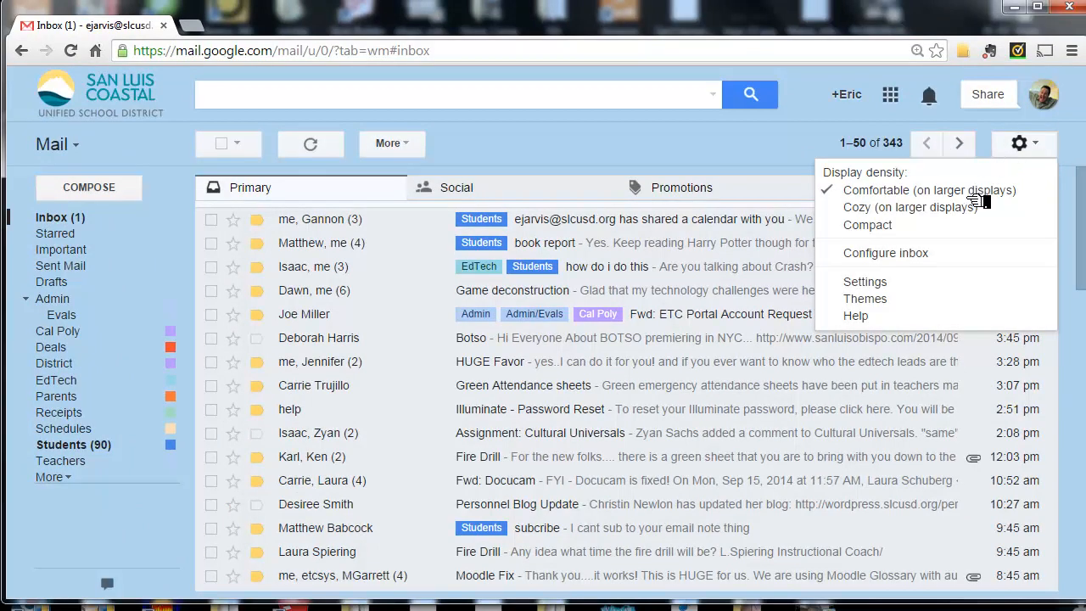
pyautogui.click(886, 284)
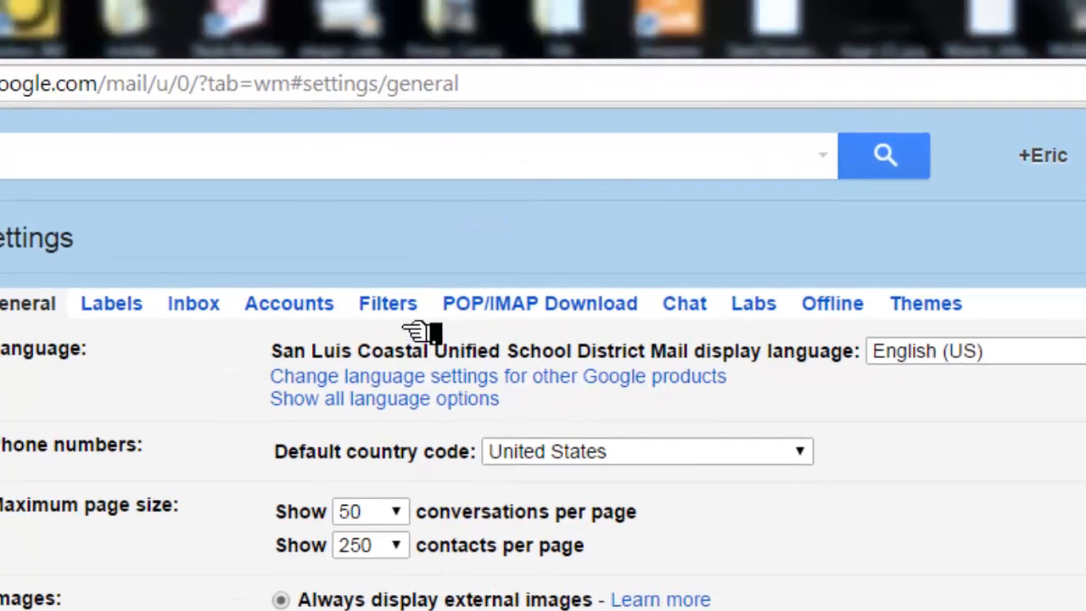
pyautogui.click(405, 328)
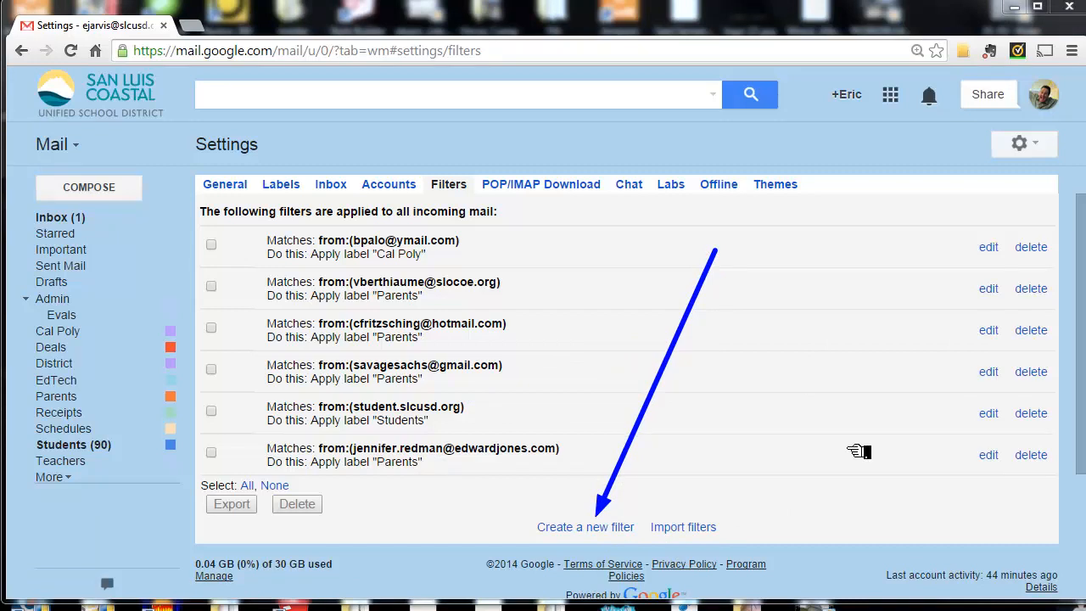
pyautogui.click(604, 530)
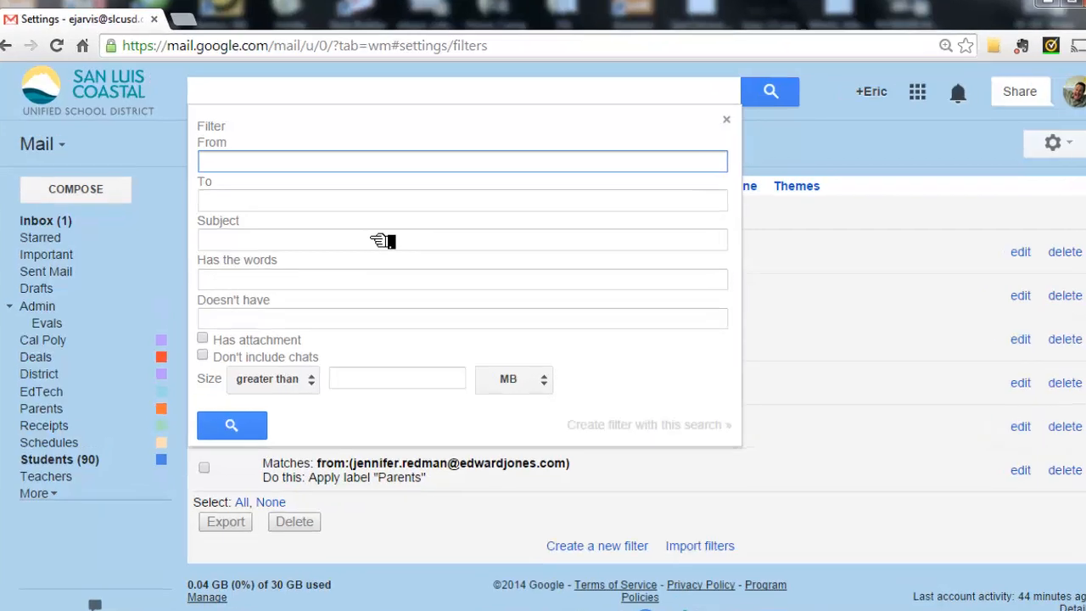
pyautogui.write('stud')
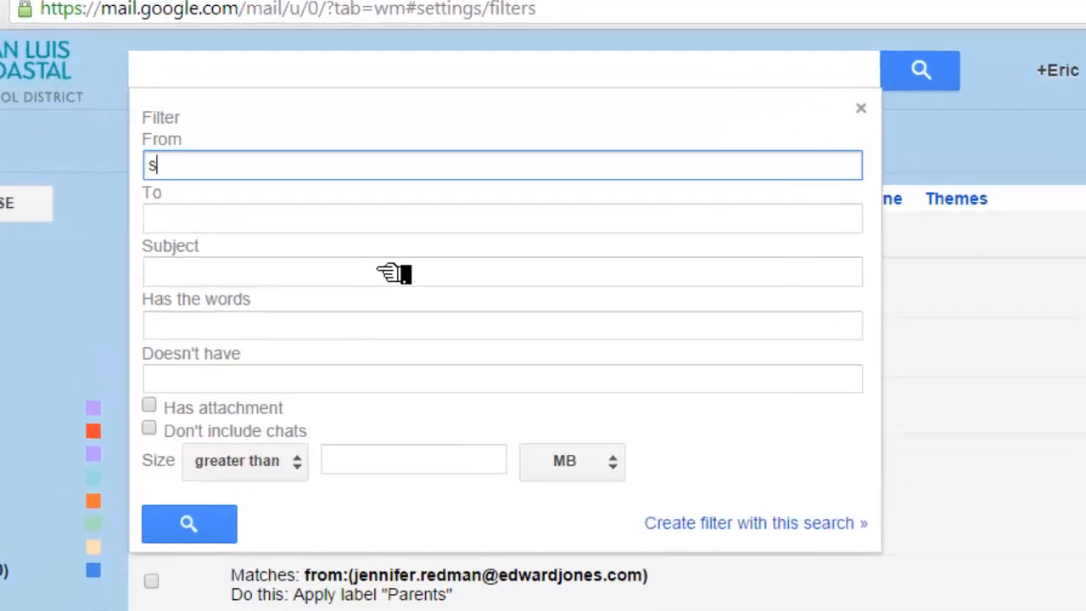
pyautogui.write('ent.slcusd.org')
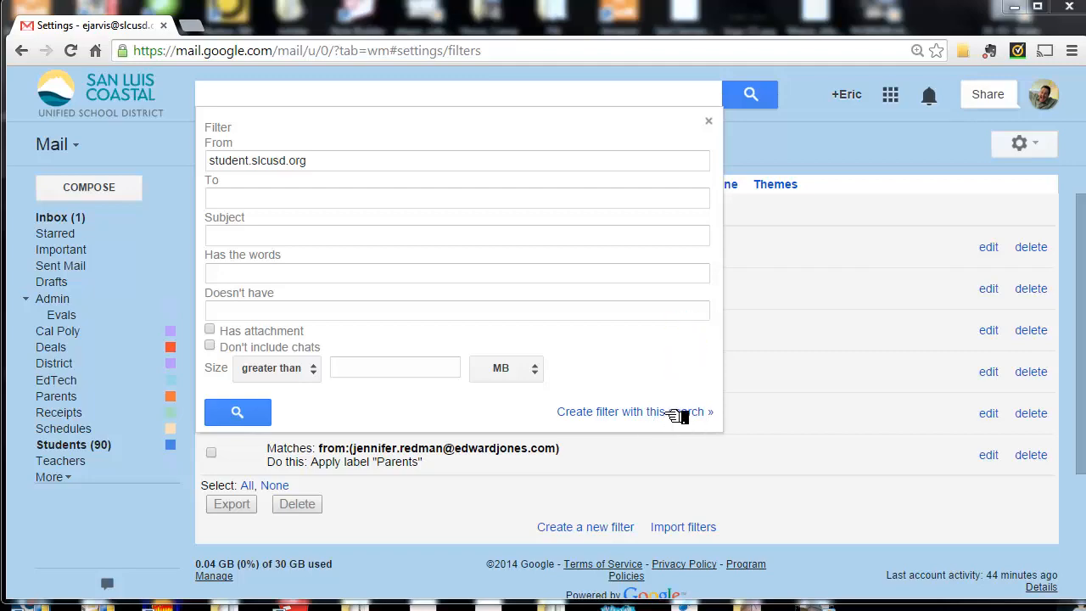
pyautogui.click(661, 413)
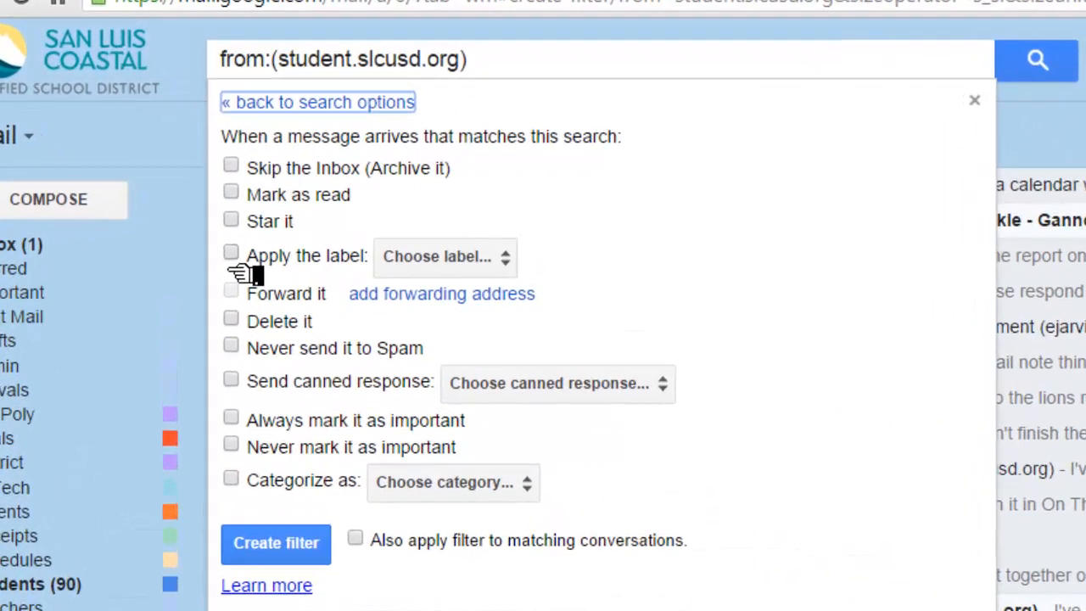
# - Set the filter to apply the Students label, check the available categories without choosing one, and create the filter
pyautogui.click(212, 223)
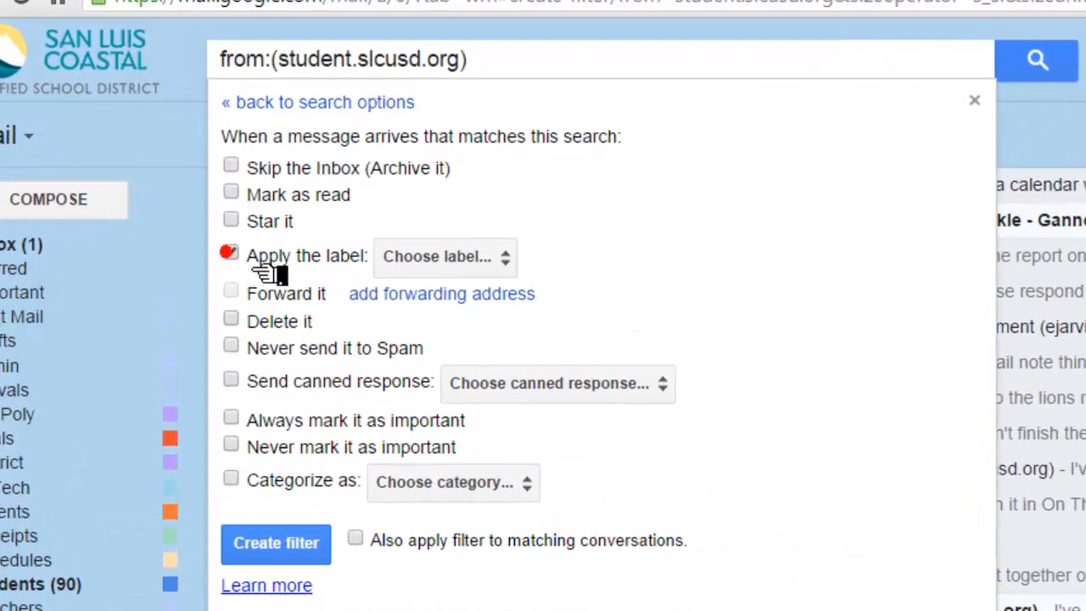
pyautogui.click(505, 267)
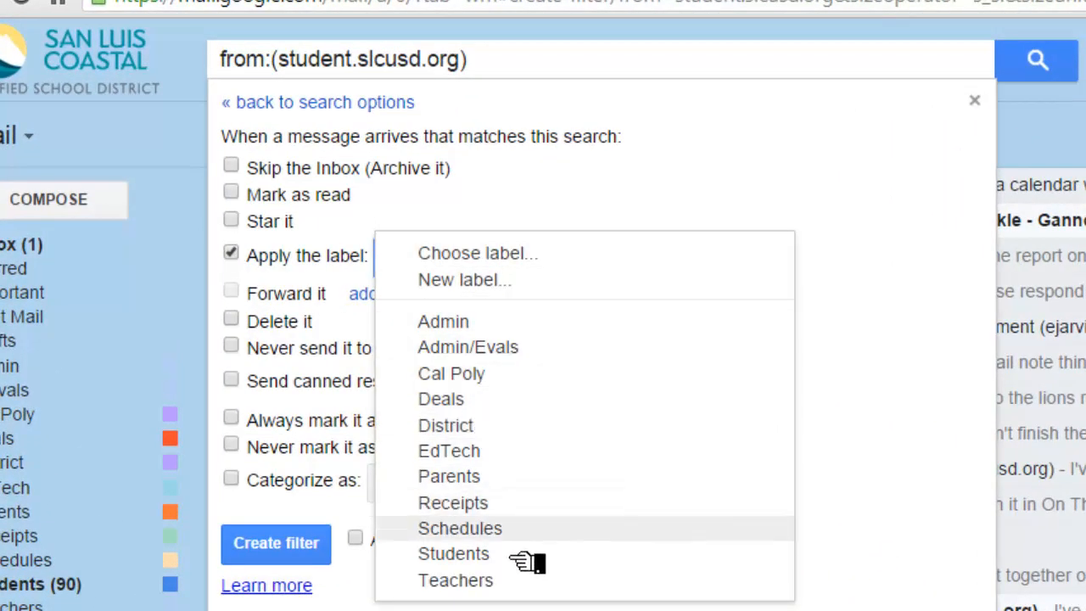
pyautogui.click(475, 553)
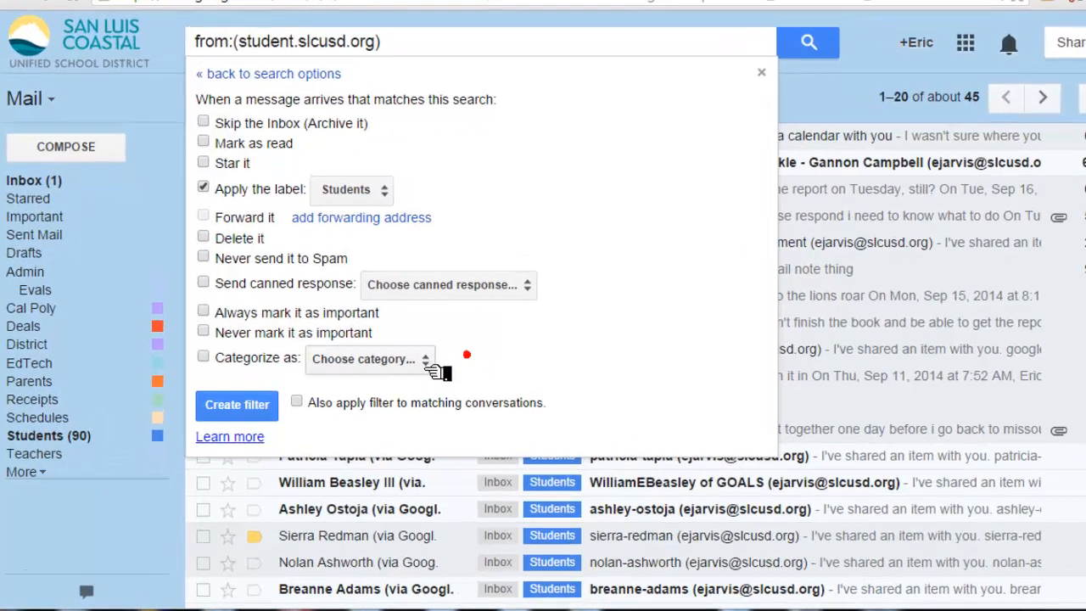
pyautogui.click(399, 376)
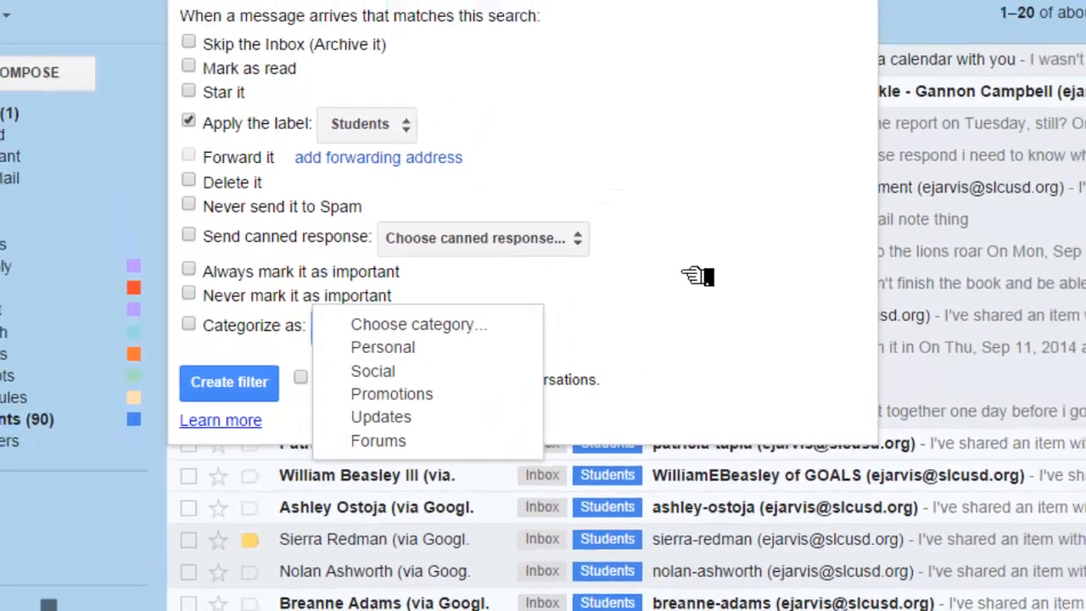
pyautogui.click(768, 206)
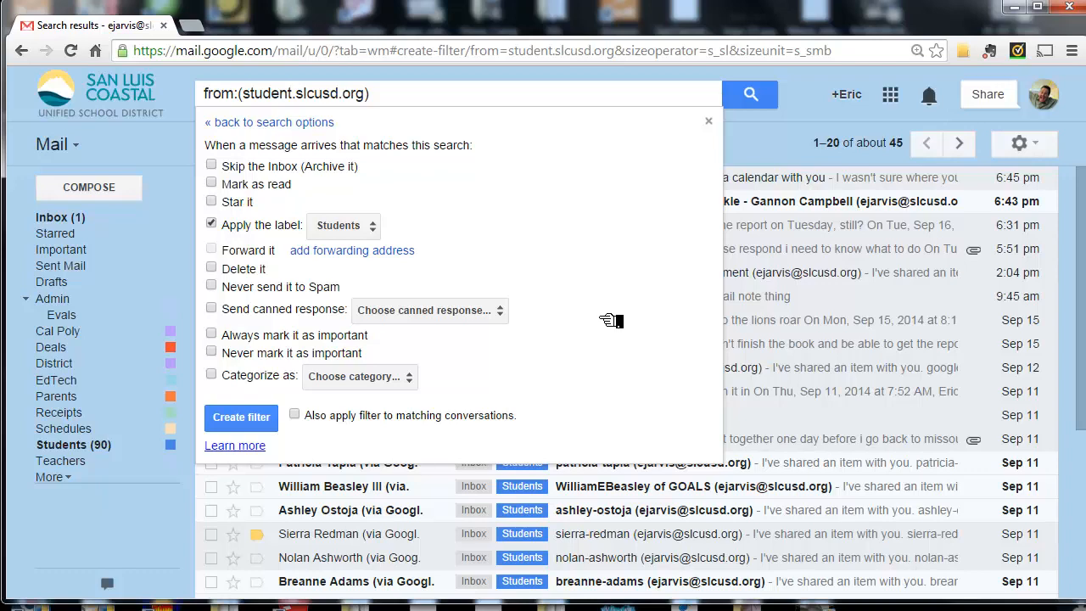
pyautogui.click(241, 417)
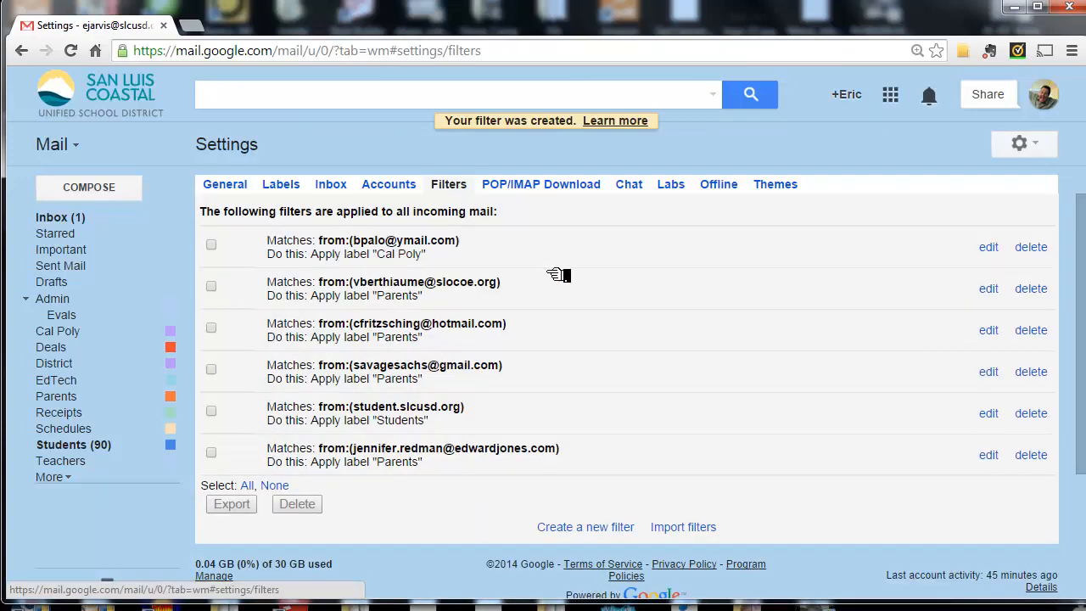
# - Return to the inbox and look over the labeled conversations in the Primary category
pyautogui.click(89, 218)
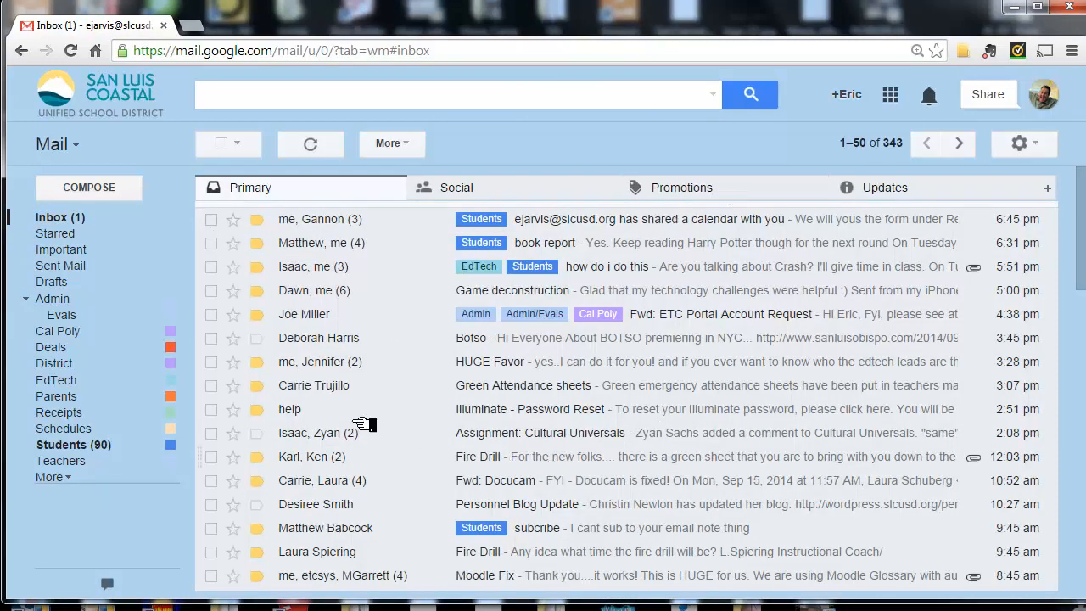
pyautogui.scroll(-8, 547, 325)
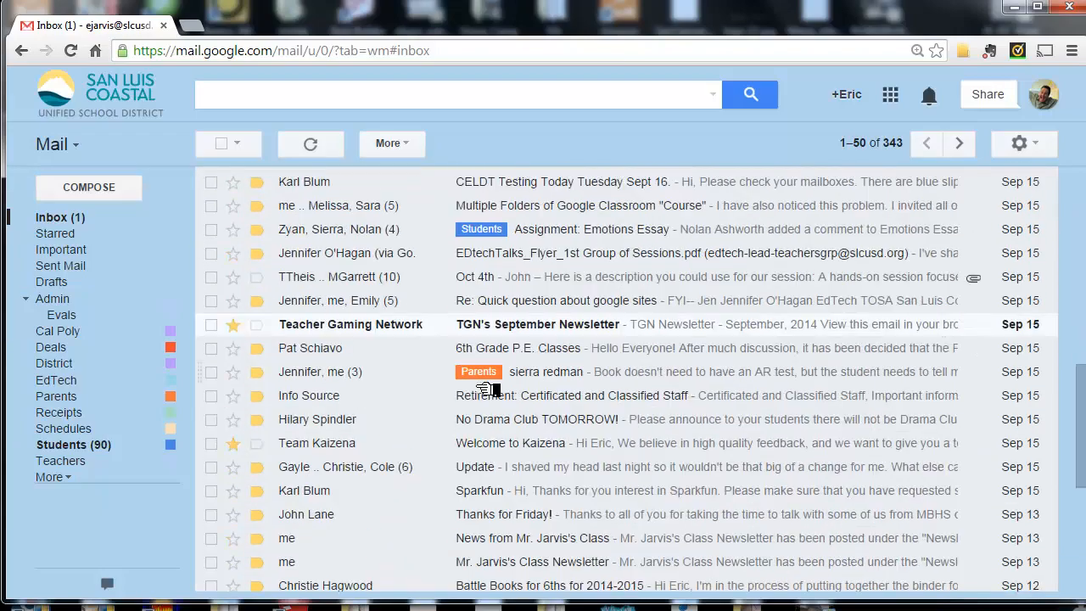
pyautogui.scroll(10, 488, 389)
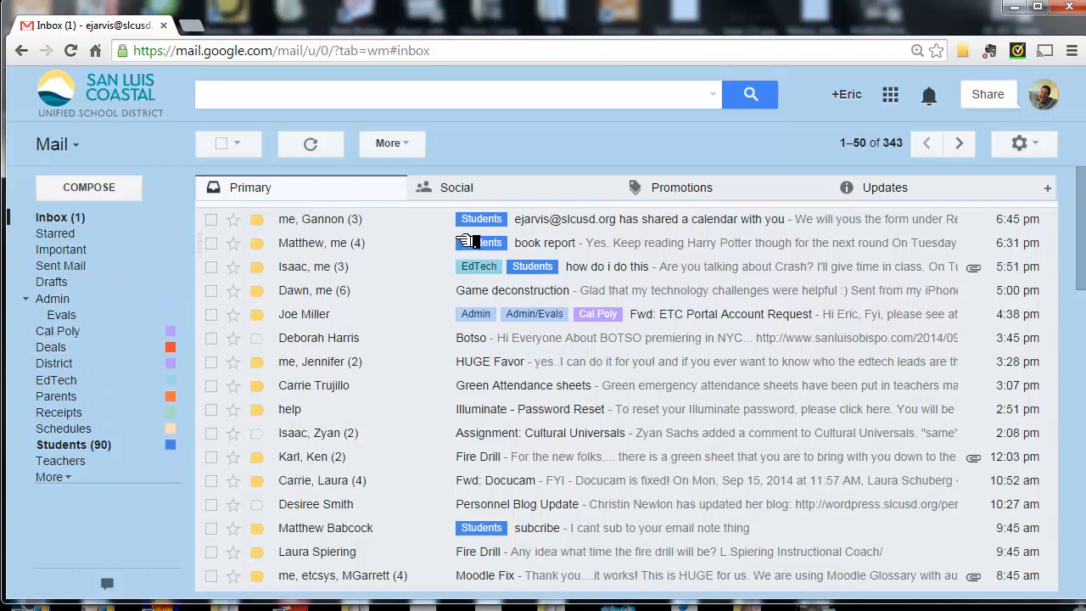
# - Select the "Game deconstruction" conversation and apply the Receipts label to it
pyautogui.click(211, 290)
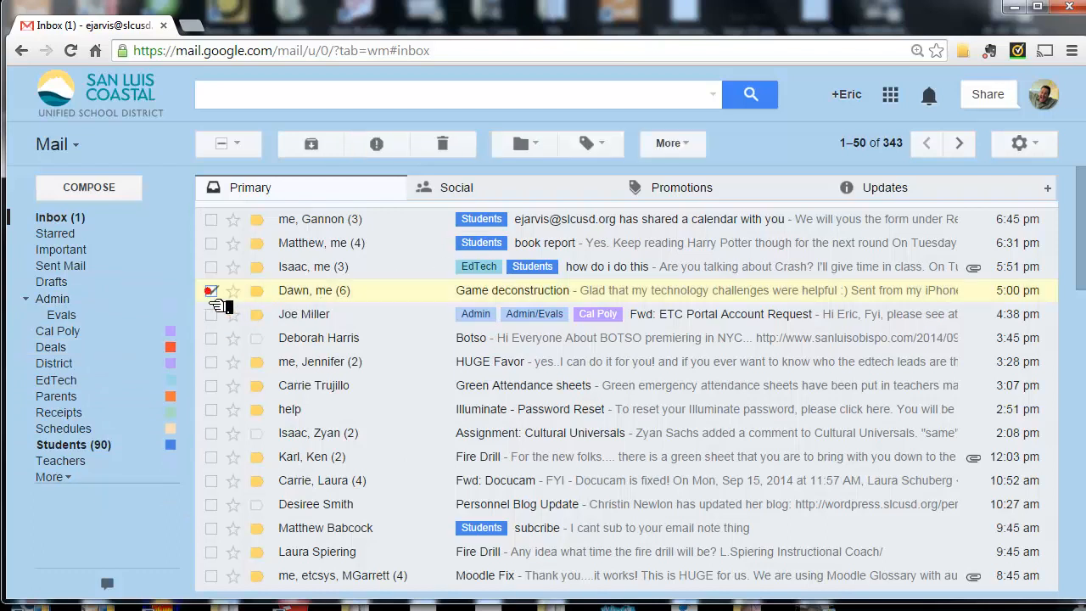
pyautogui.click(602, 157)
pyautogui.scroll(-1, 538, 309)
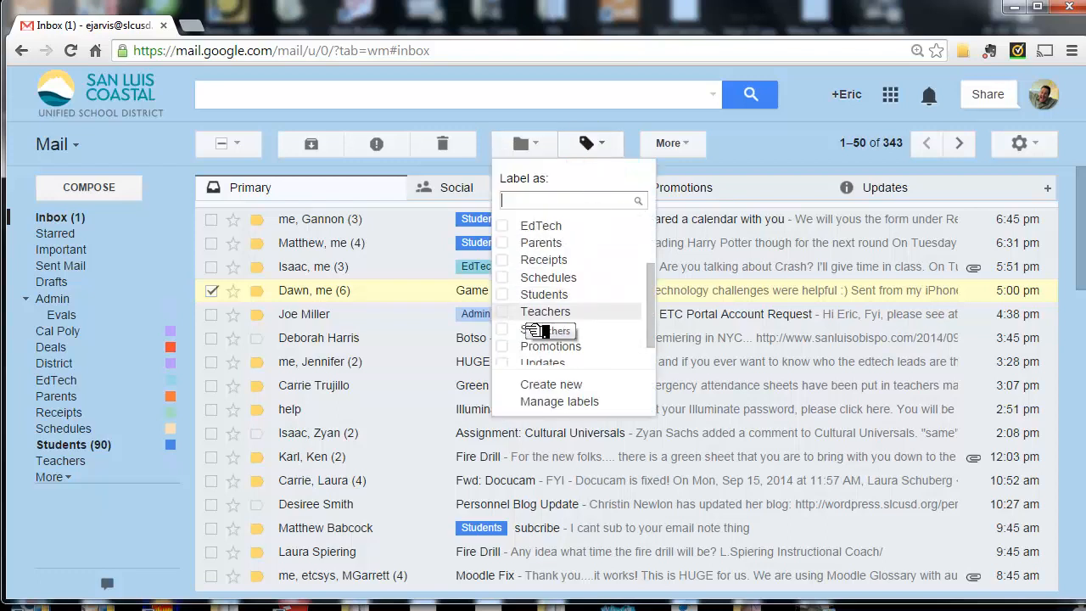
pyautogui.scroll(-1, 551, 331)
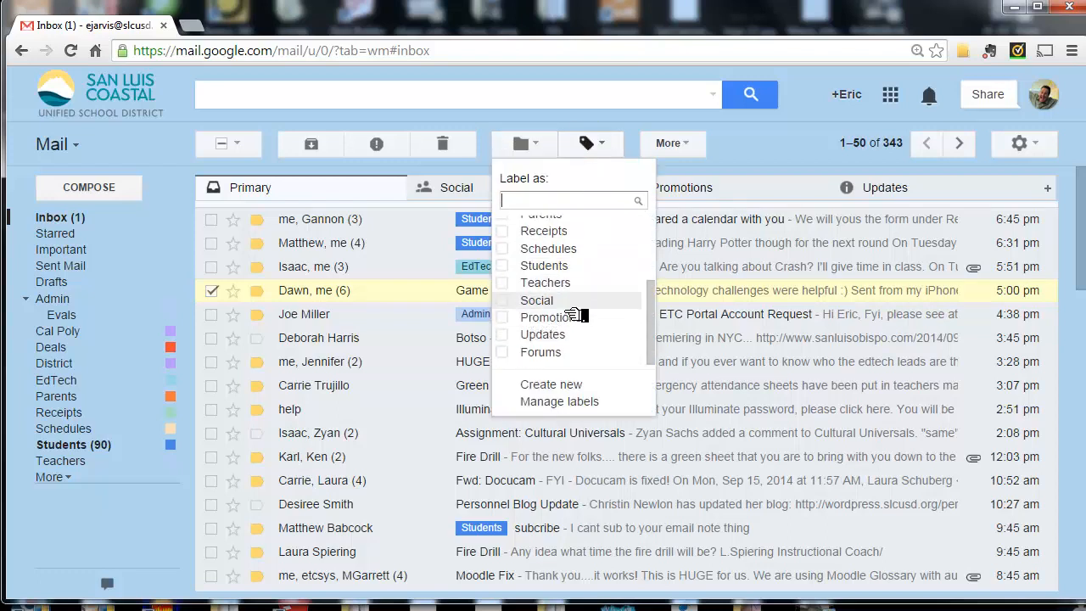
pyautogui.scroll(3, 574, 305)
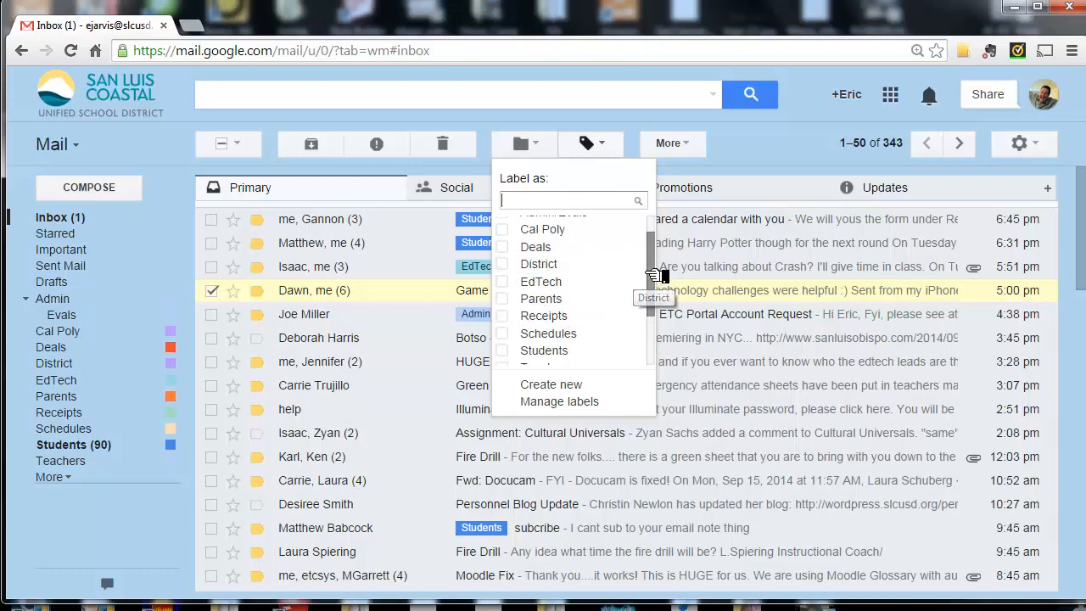
pyautogui.scroll(-1, 653, 275)
pyautogui.rightClick(646, 273)
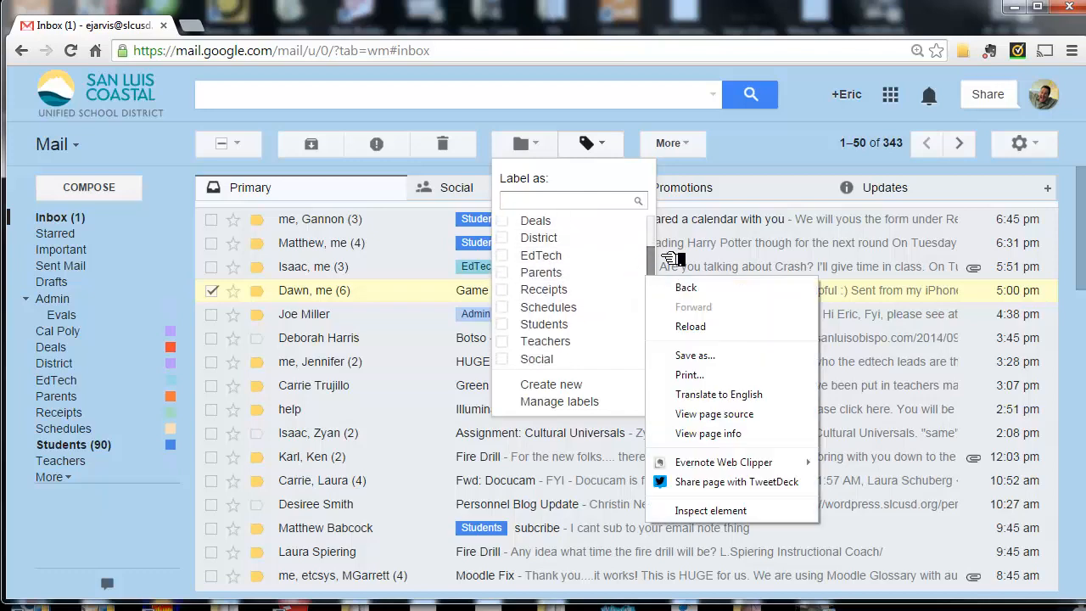
pyautogui.click(620, 292)
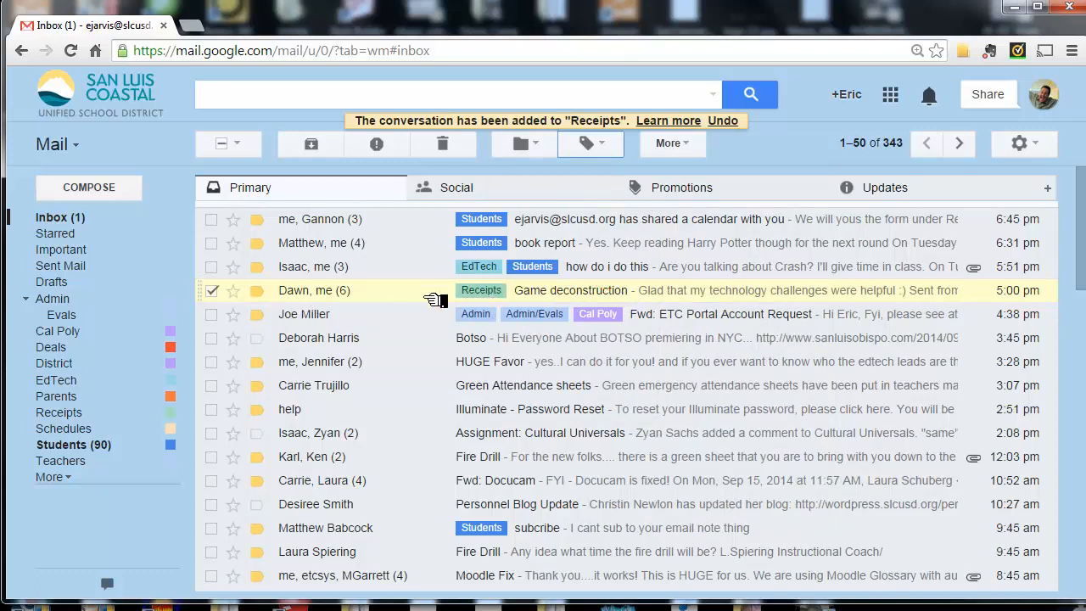
# - Add the Parents label to the selected "Game deconstruction" conversation
pyautogui.click(594, 144)
pyautogui.scroll(-3, 585, 272)
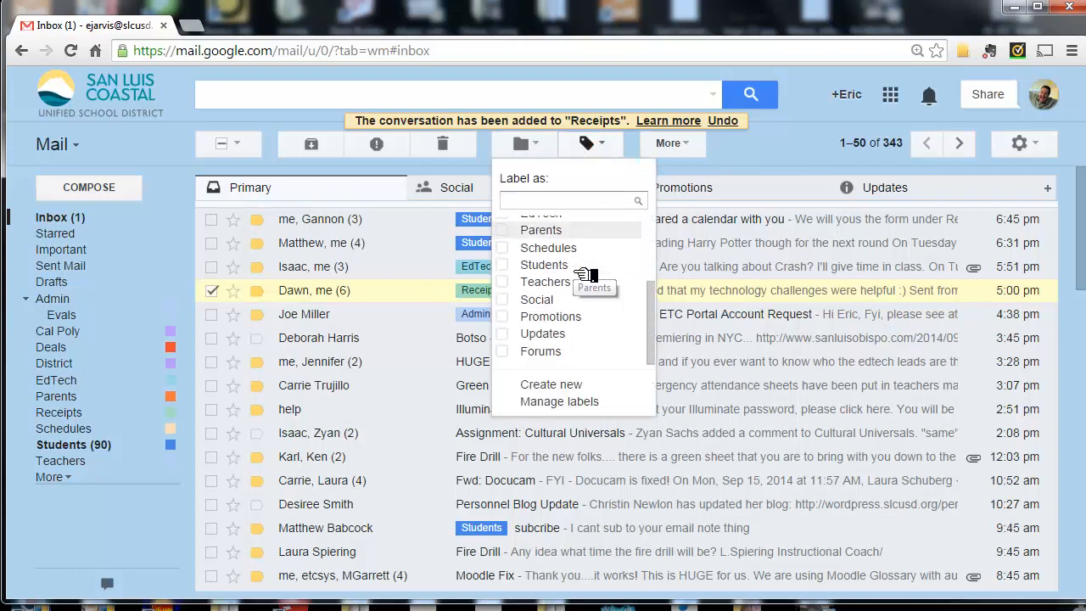
pyautogui.scroll(3, 585, 273)
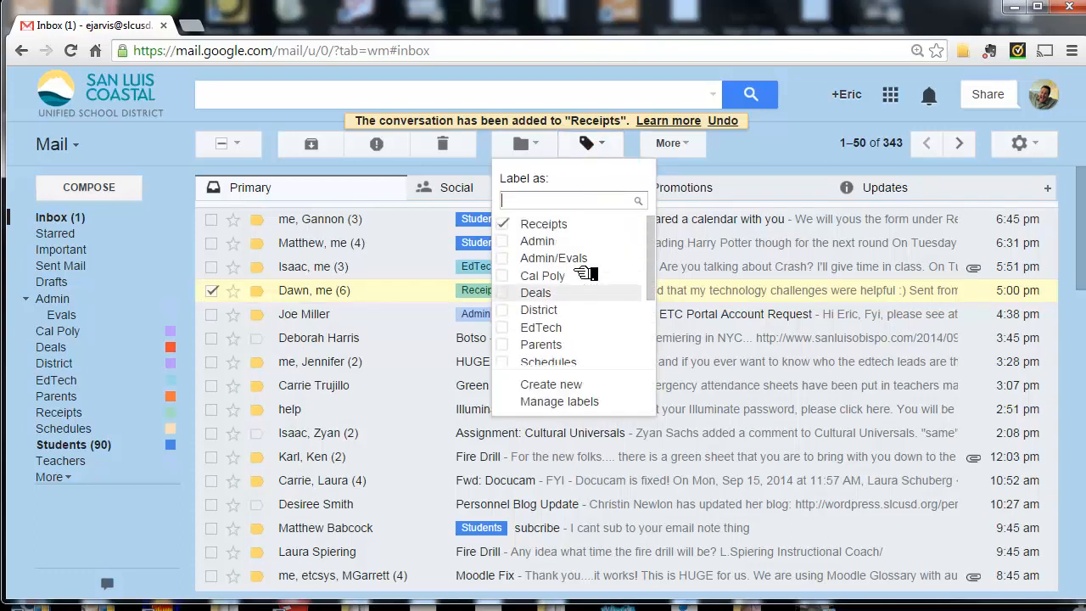
pyautogui.scroll(-3, 585, 271)
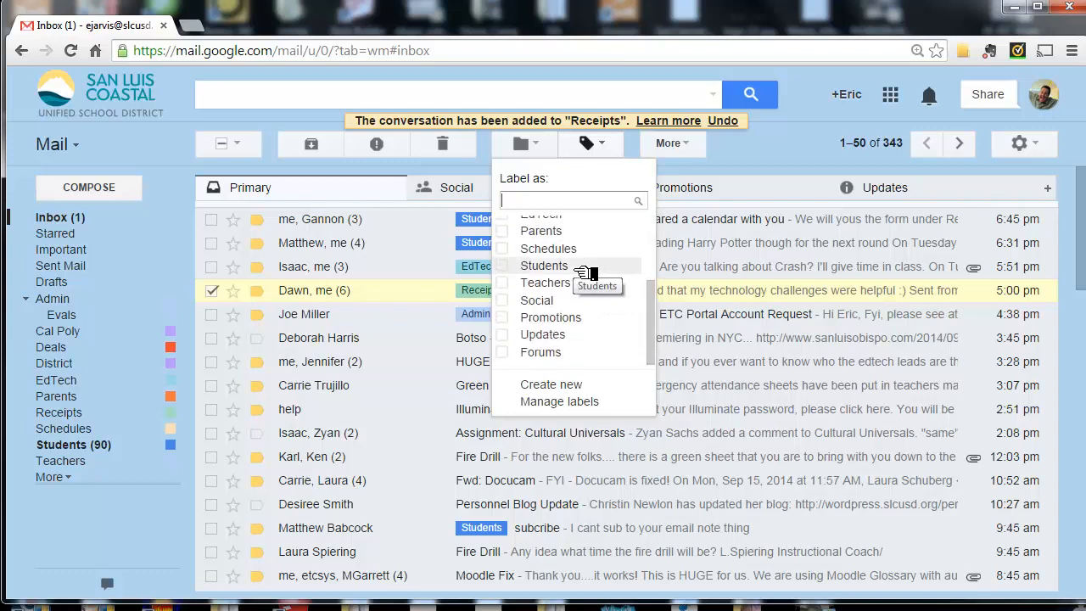
pyautogui.scroll(2, 585, 271)
pyautogui.click(504, 318)
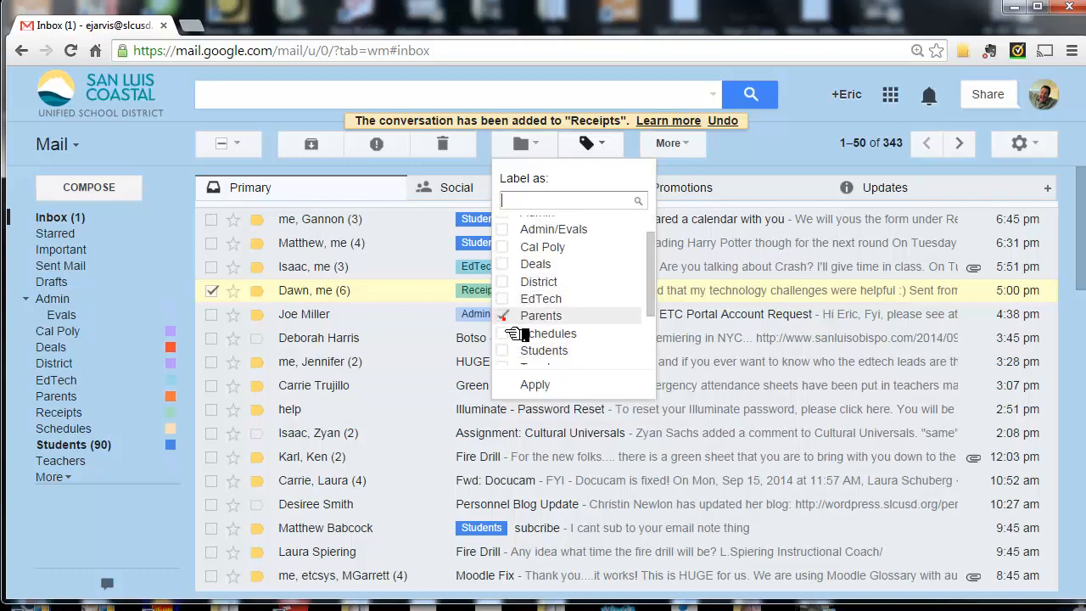
pyautogui.click(550, 395)
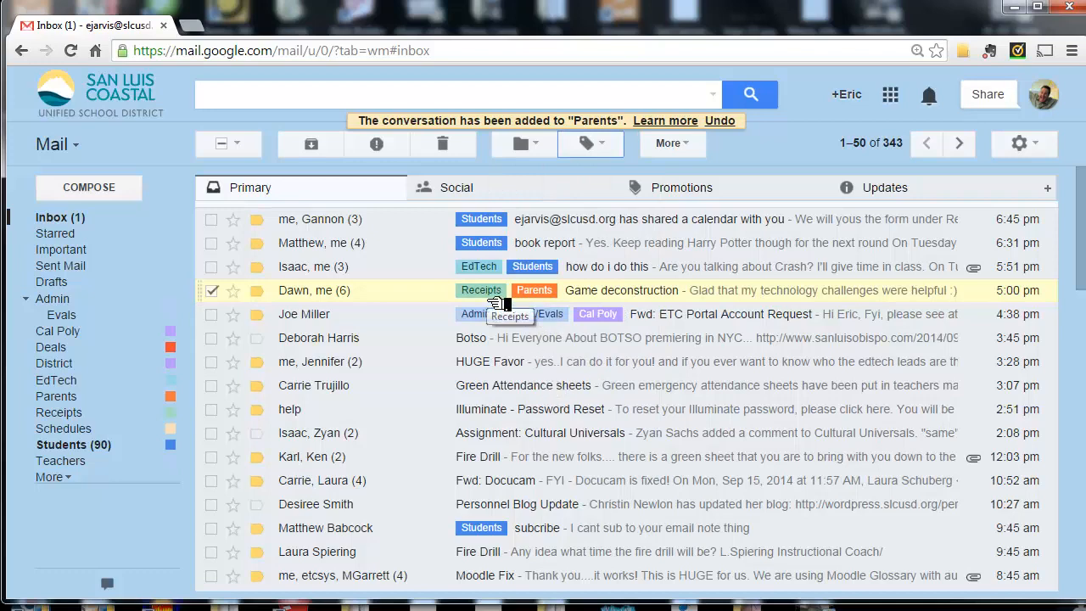
# - Open the "Game deconstruction" conversation, remove its Receipts label, and return to the inbox with the conversation deselected
pyautogui.click(389, 295)
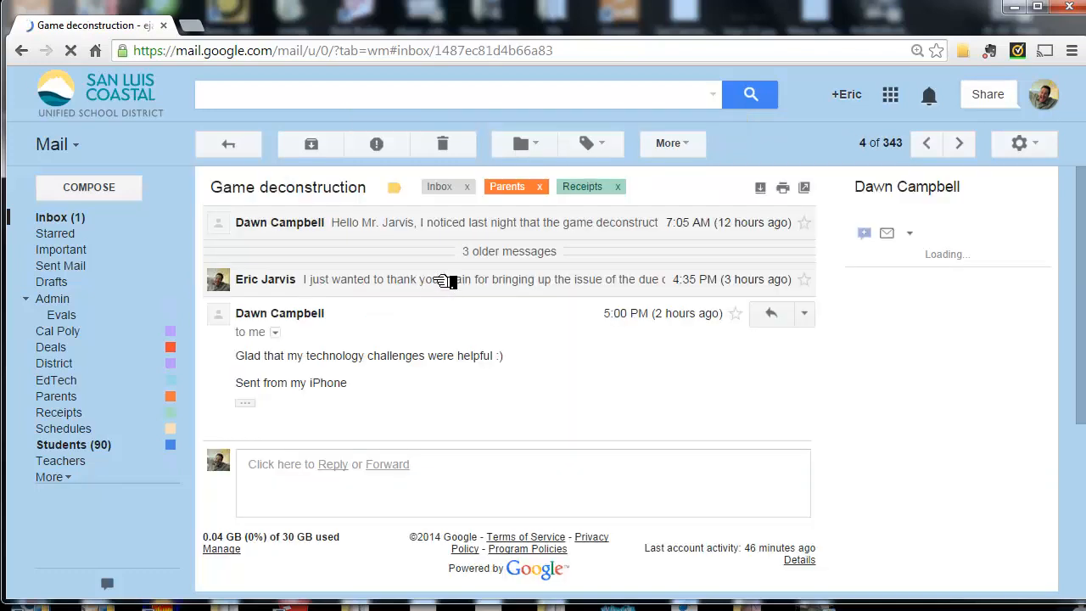
pyautogui.click(617, 187)
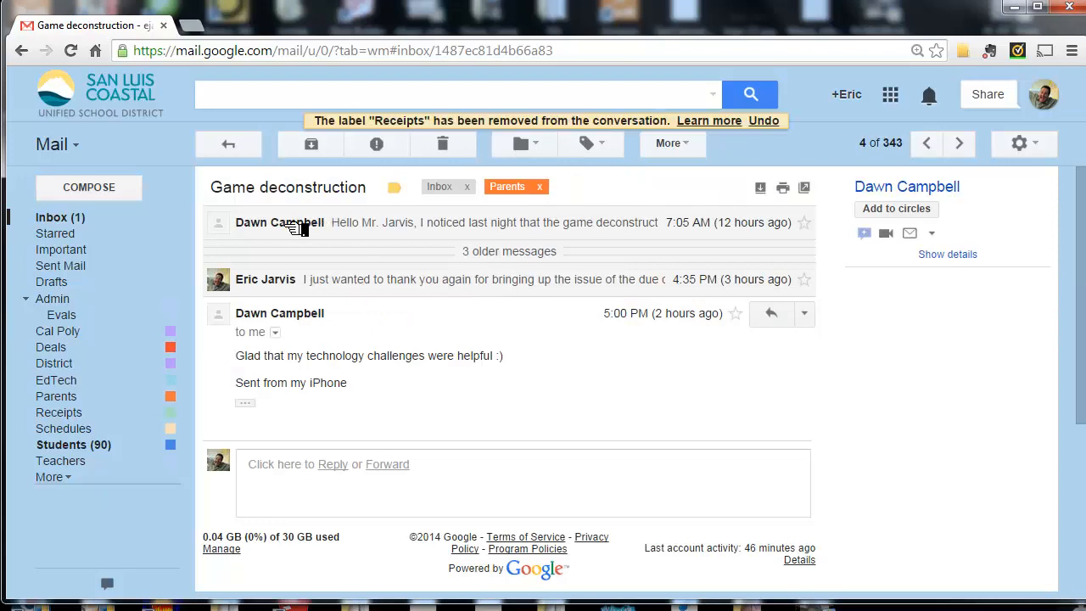
pyautogui.click(125, 222)
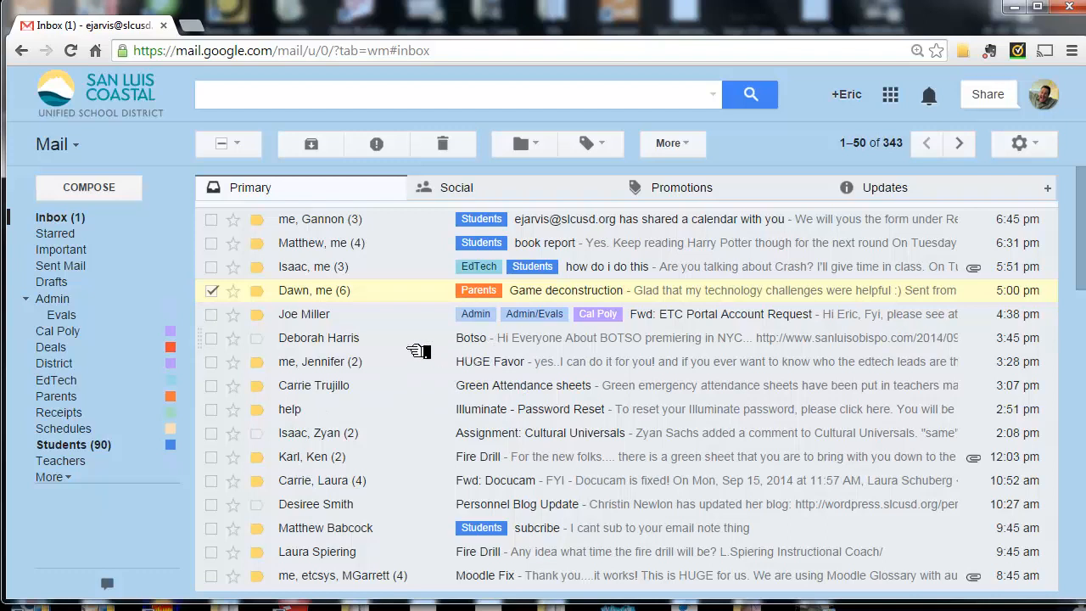
pyautogui.click(212, 294)
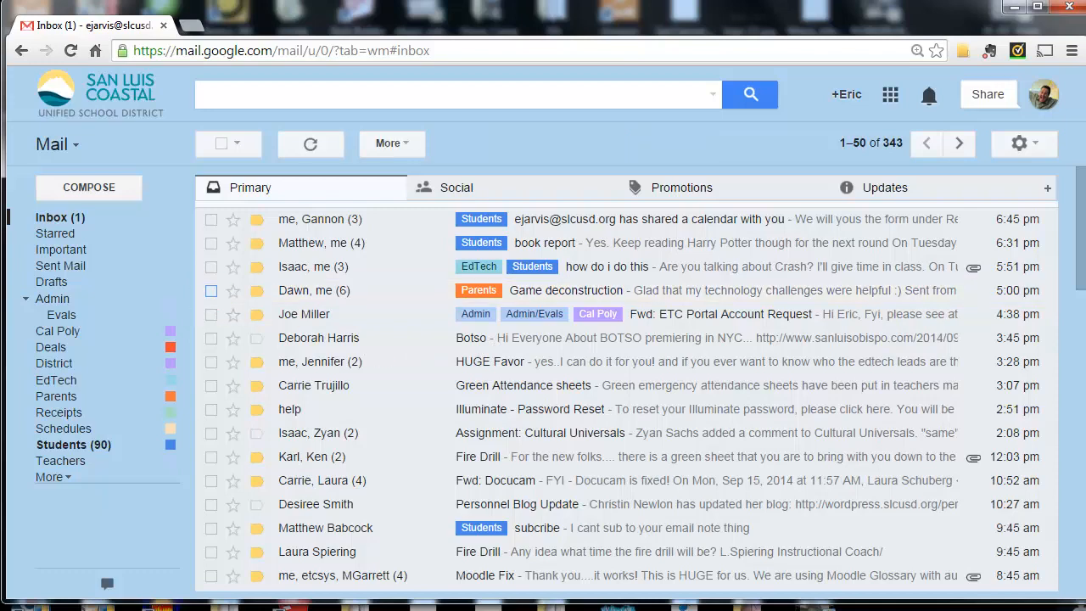